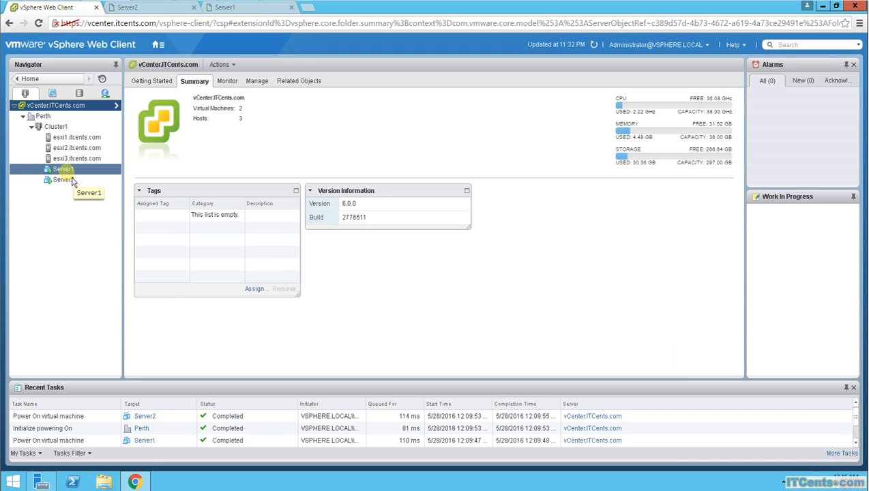
Review the summaries of the Server1 and Server2 virtual machines, checking their IP addresses and hosts.
click(63, 169)
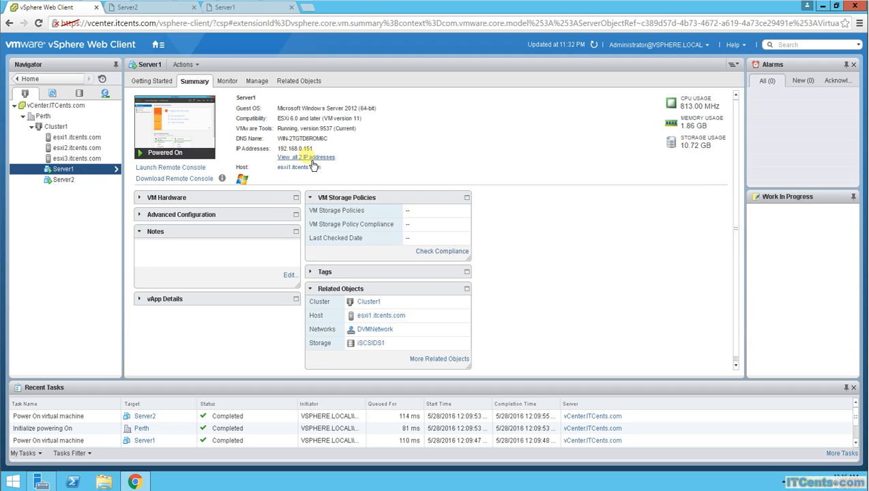
click(79, 180)
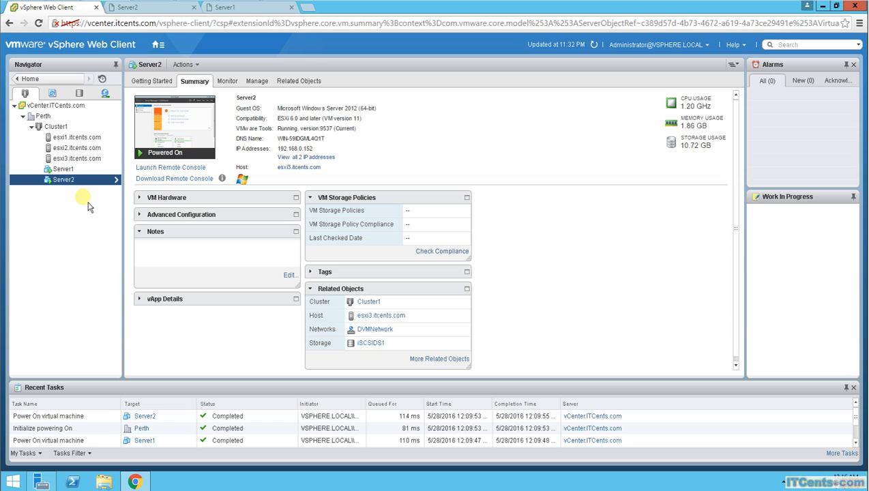
click(66, 169)
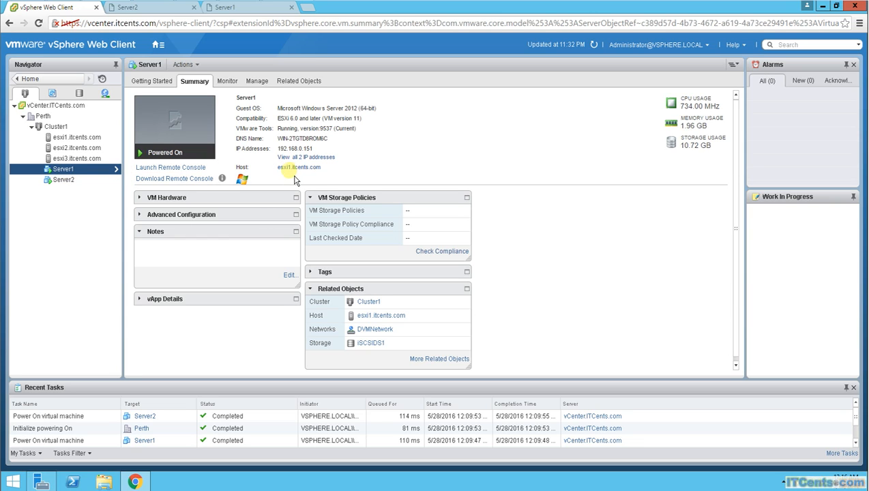
click(73, 183)
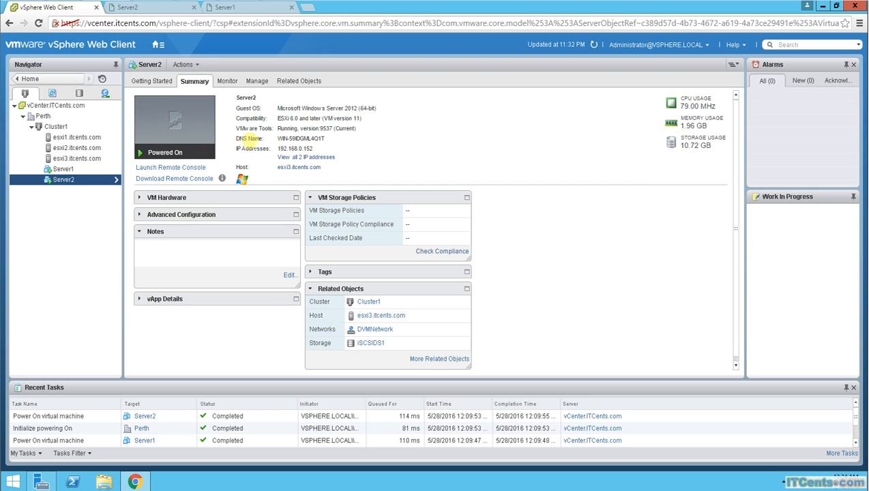
Examine the distributed switches and distributed port groups related to the Perth datacenter.
click(44, 117)
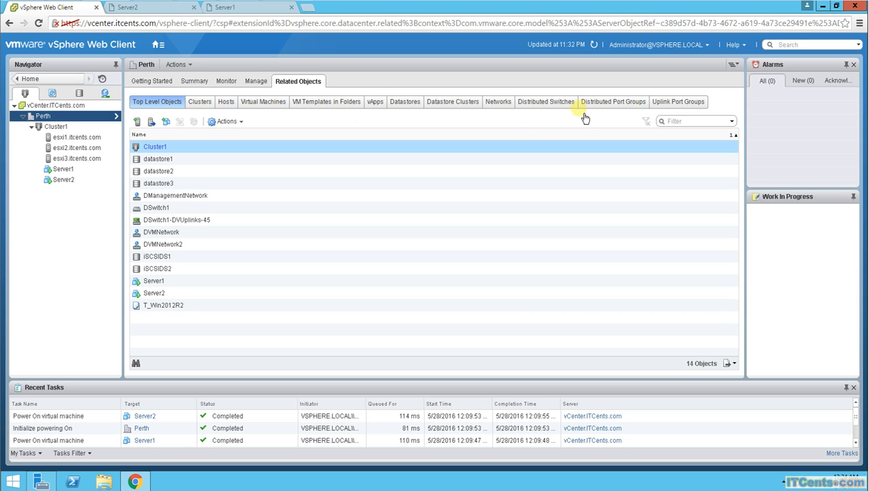
click(545, 113)
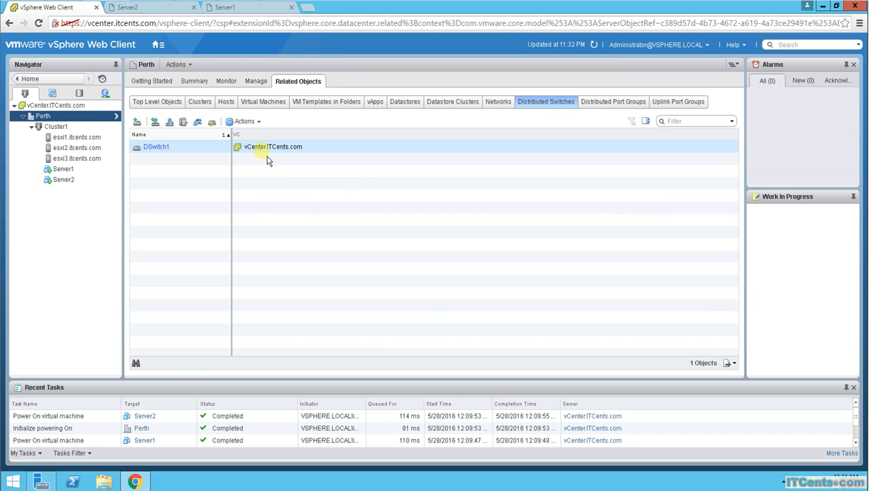
click(610, 109)
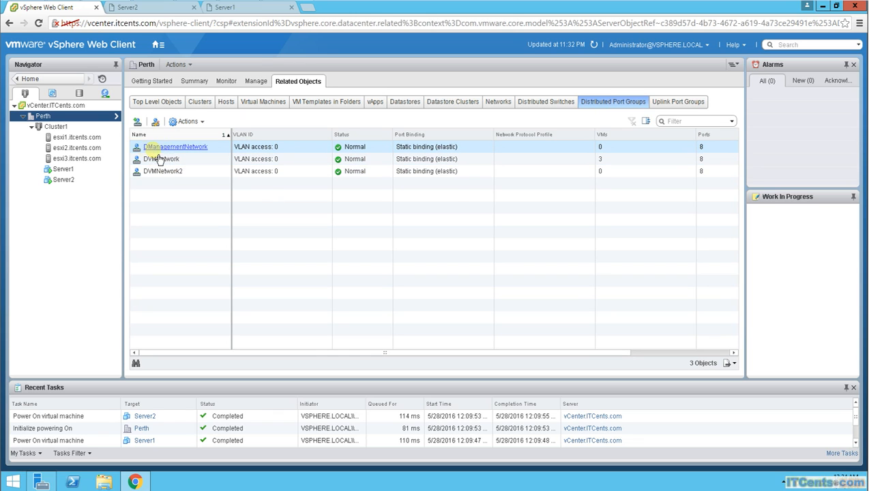
ctrl+click(192, 161)
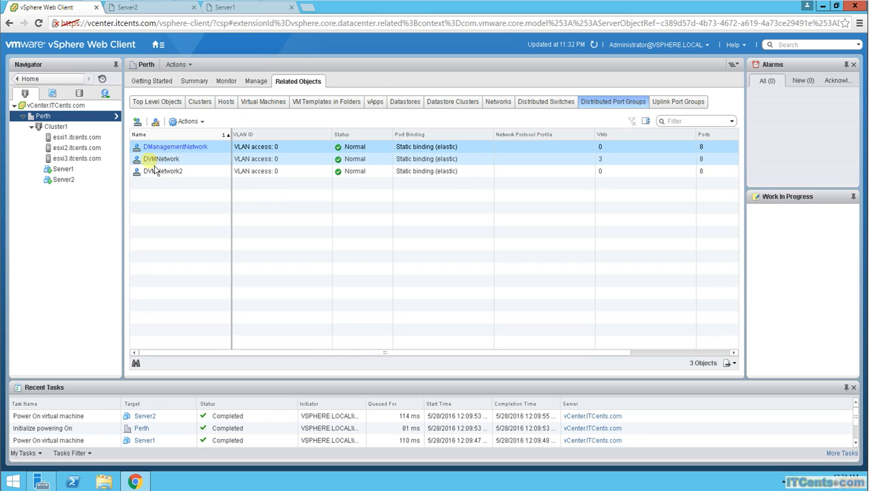
ctrl+click(195, 161)
ctrl+click(174, 173)
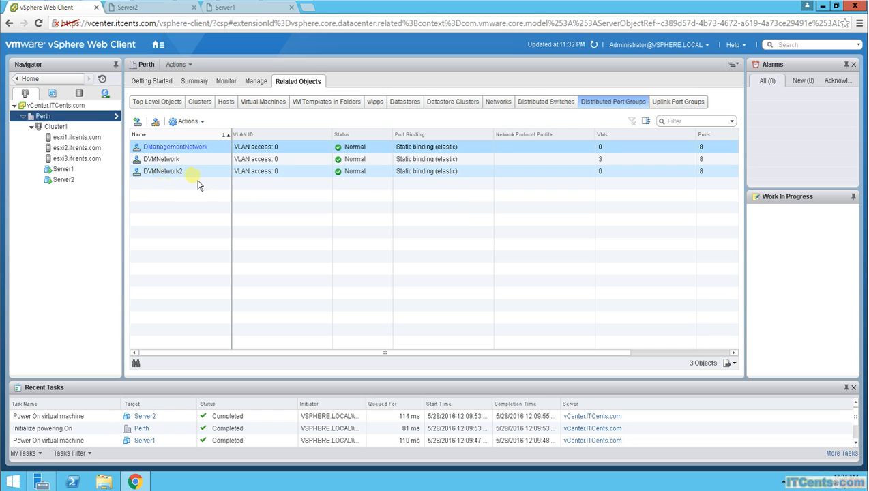
ctrl+click(166, 172)
ctrl+click(167, 161)
ctrl+click(164, 157)
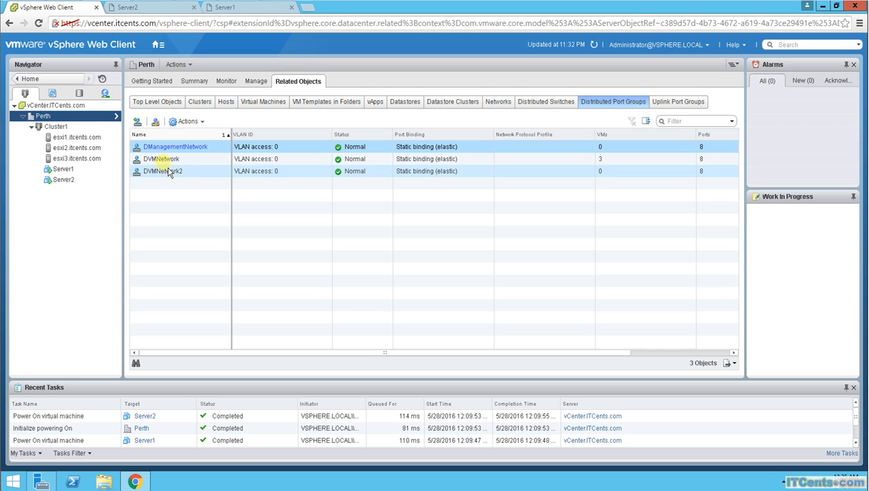
Start a new distributed port group in the Perth datacenter and name it DvMotion.
click(138, 122)
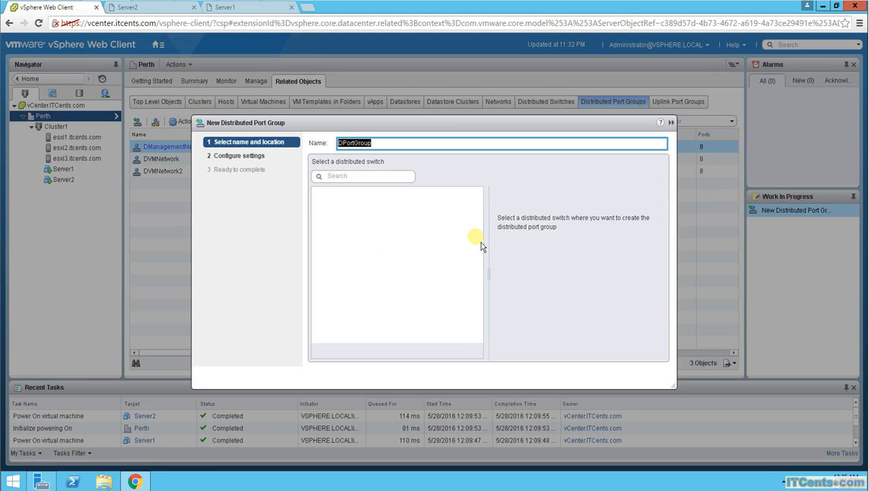
click(452, 204)
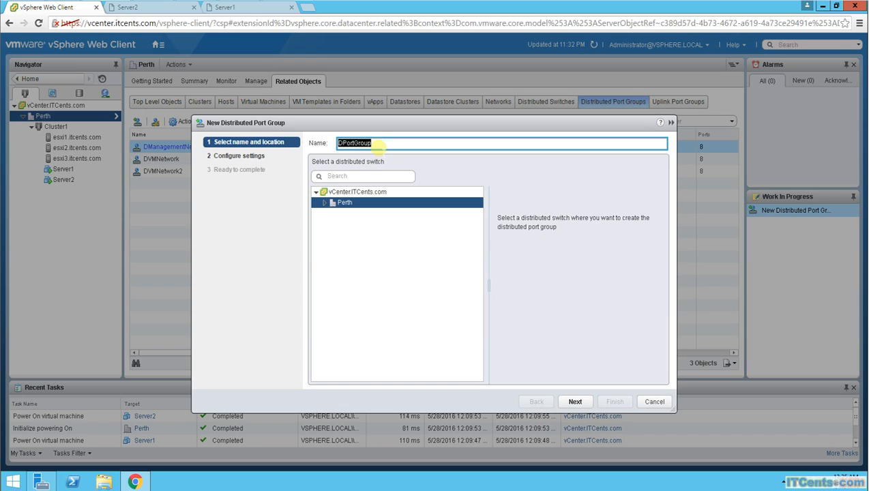
click(377, 145)
key(BackSpace)
key(BackSpace)
key(BackSpace)
key(BackSpace)
key(BackSpace)
key(BackSpace)
key(BackSpace)
key(BackSpace)
key(BackSpace)
text(vMotion)
Place the new port group on DSwitch1 and create it with the default settings.
click(575, 402)
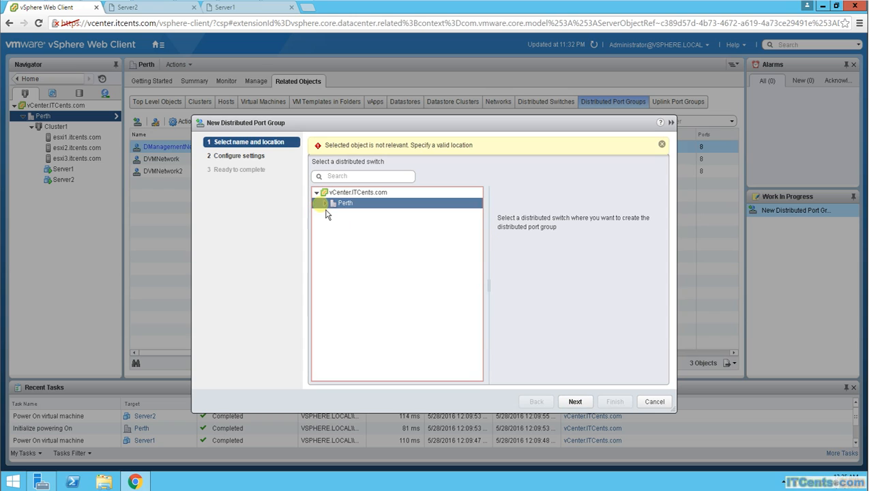
click(323, 204)
click(353, 214)
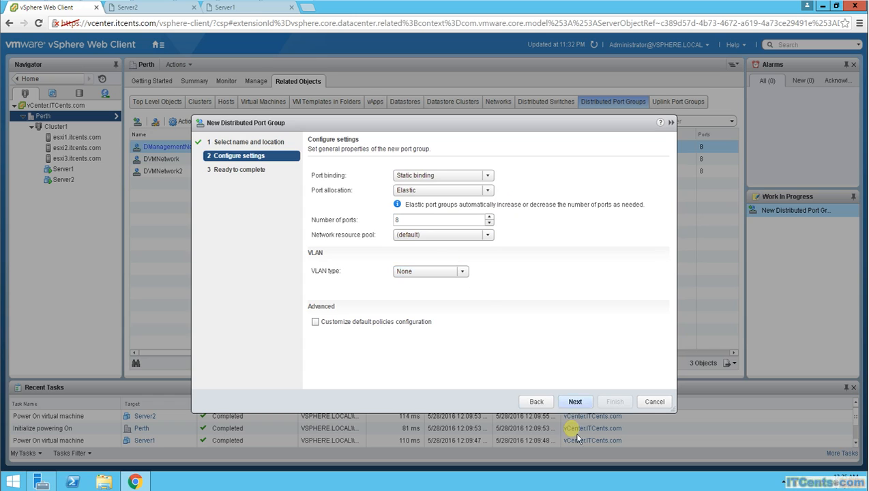
click(577, 402)
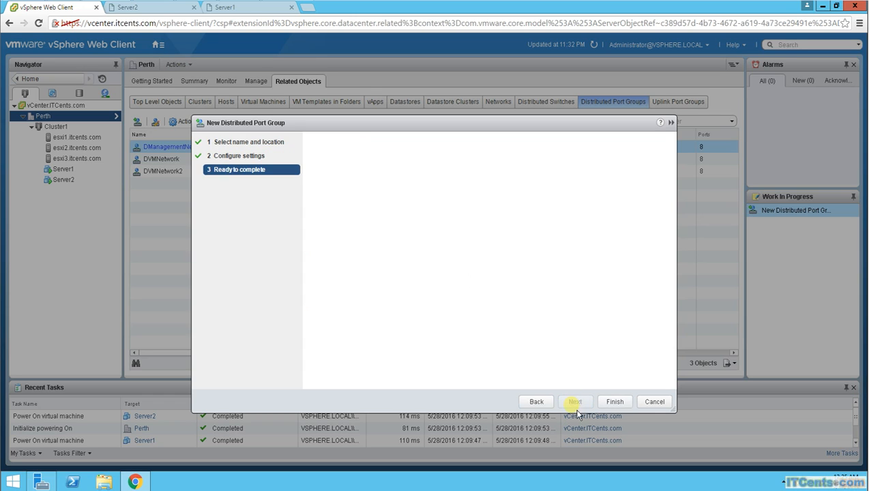
click(615, 402)
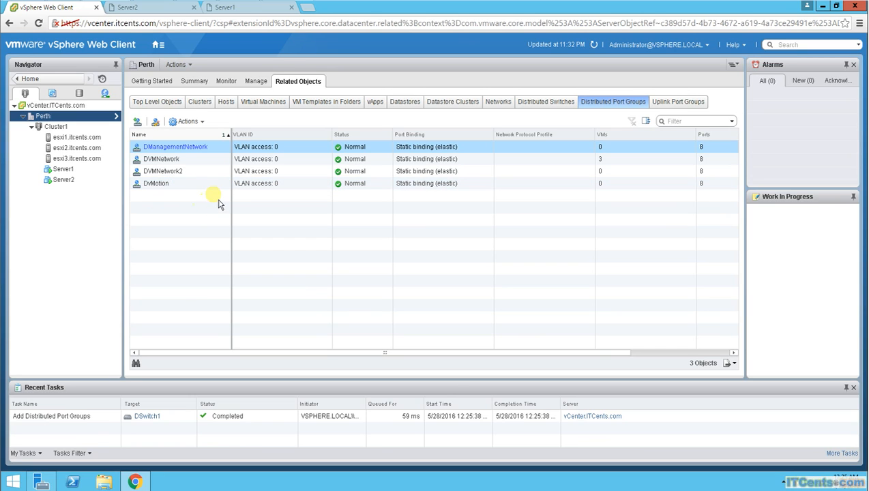
Start adding and managing hosts on DSwitch1, choosing Manage host networking as the task.
click(536, 107)
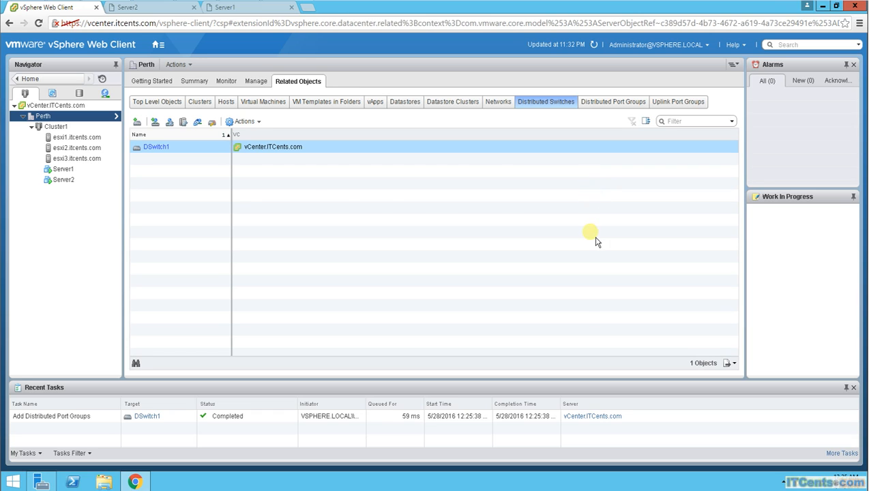
click(186, 126)
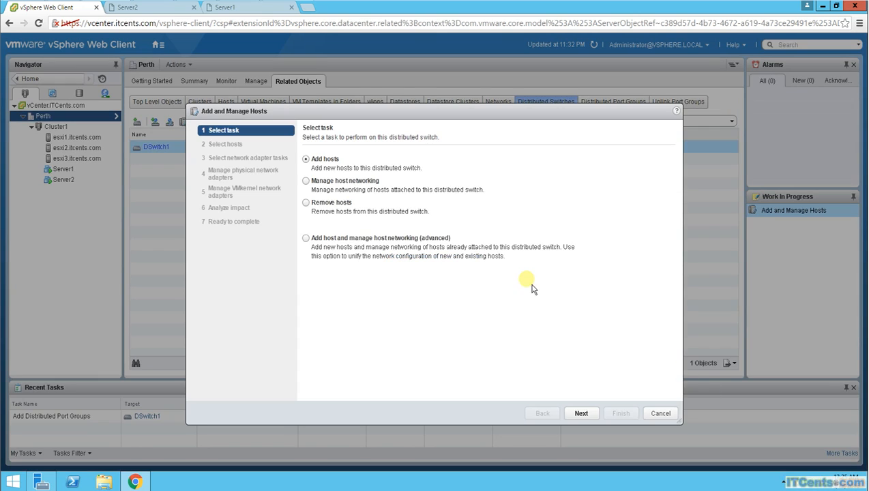
drag(418, 116, 408, 108)
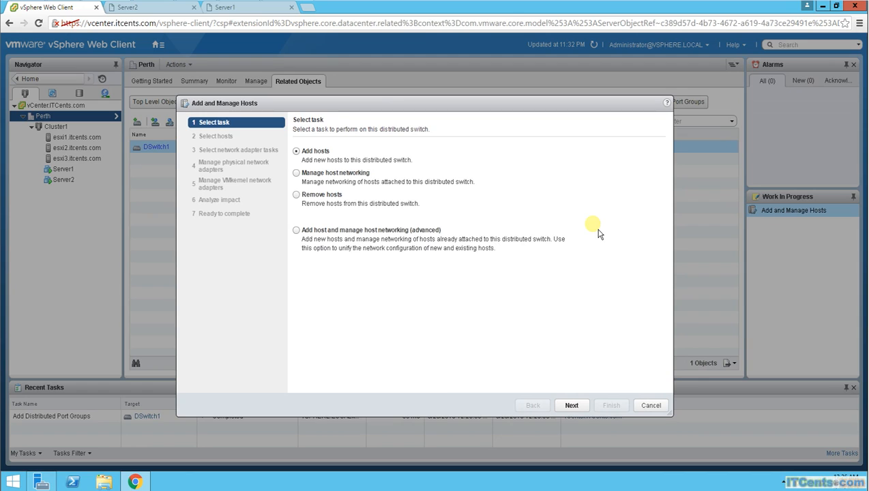
click(350, 175)
click(580, 408)
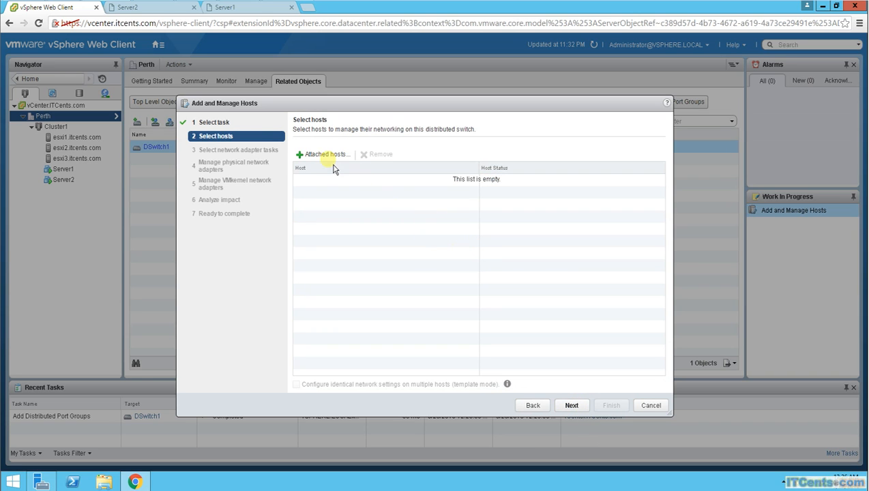
Attach hosts esxi1, esxi2 and esxi3.itcents.com and limit the network adapter tasks to managing VMkernel adapters.
click(326, 154)
click(276, 189)
click(549, 348)
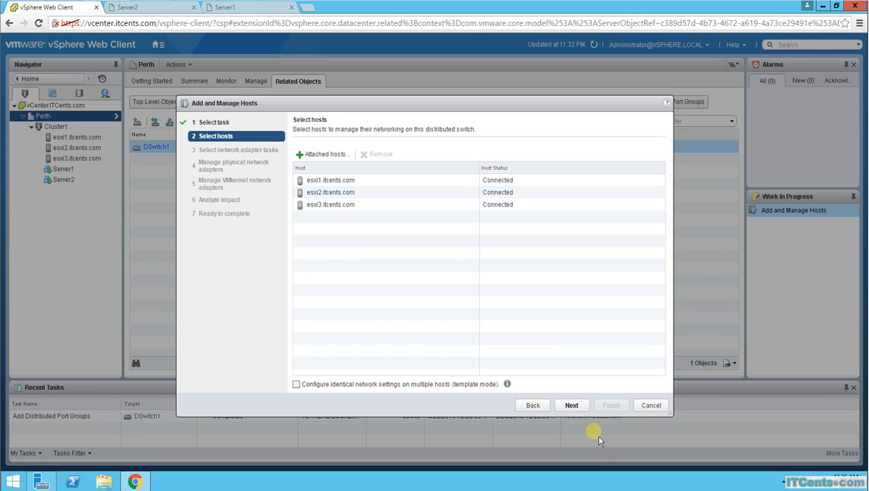
click(571, 405)
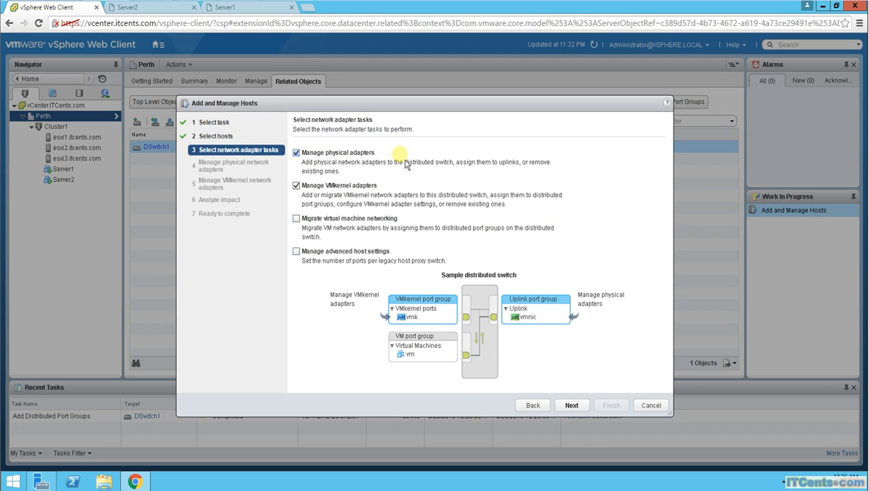
click(296, 152)
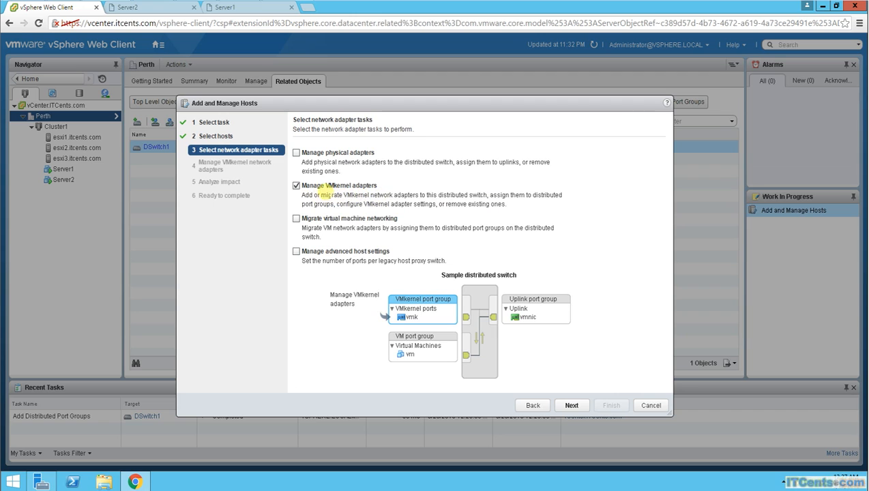
click(571, 405)
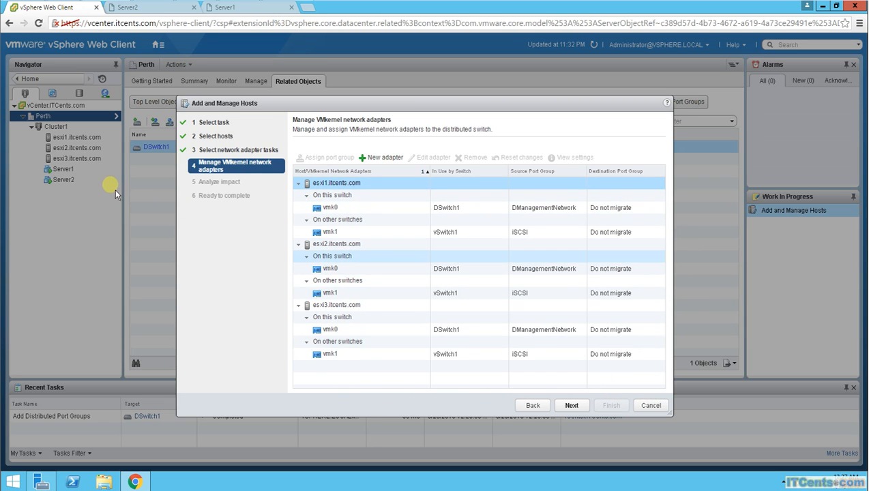
Add a VMkernel adapter for esxi1.itcents.com on the existing DvMotion network with vMotion traffic enabled.
click(361, 158)
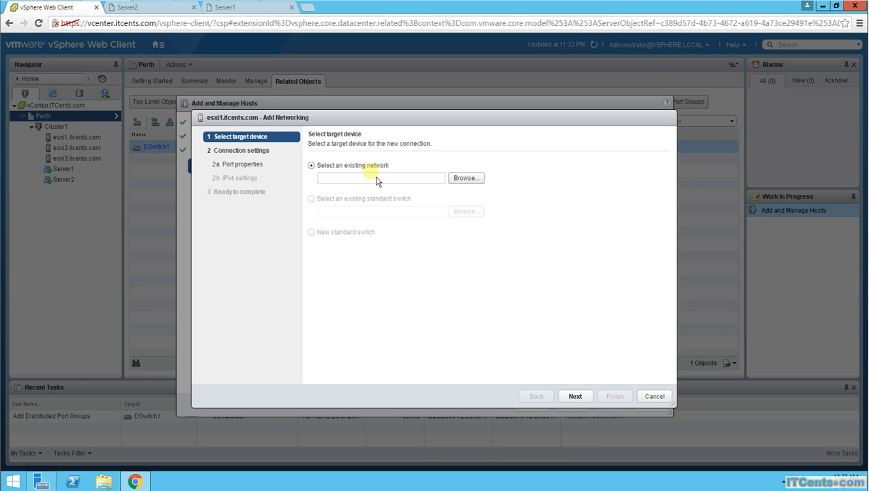
click(473, 184)
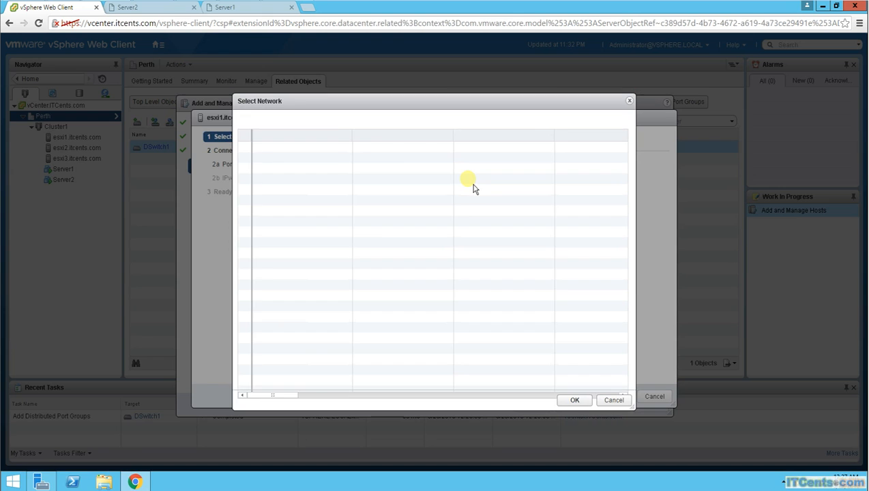
click(324, 185)
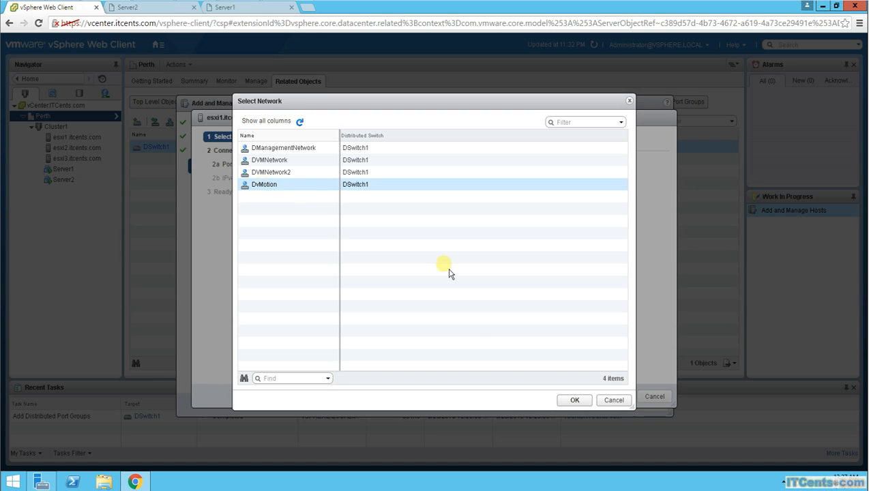
click(575, 400)
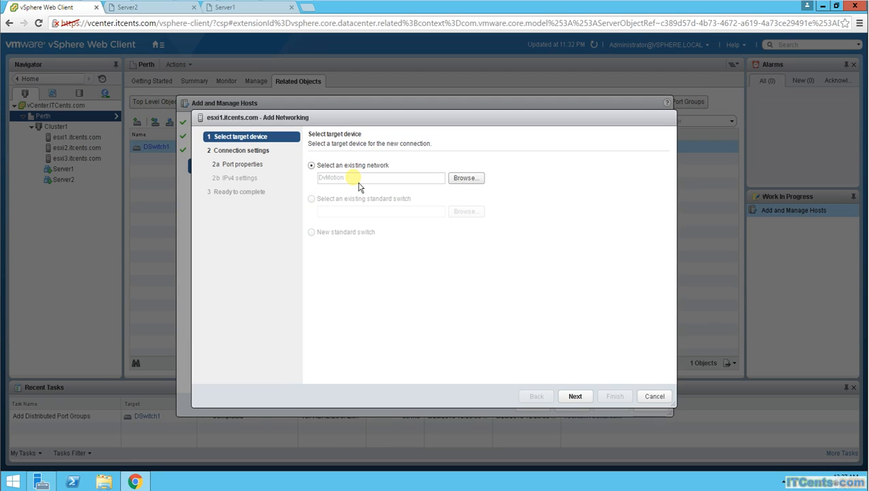
click(575, 396)
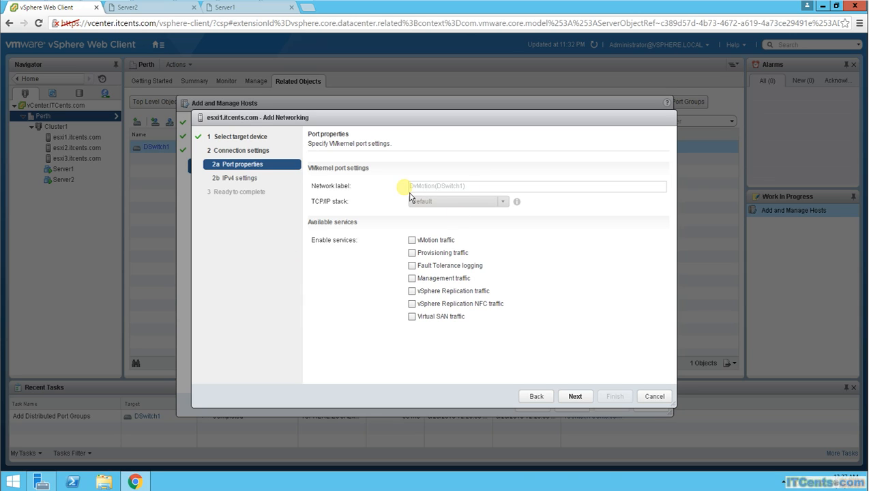
click(412, 241)
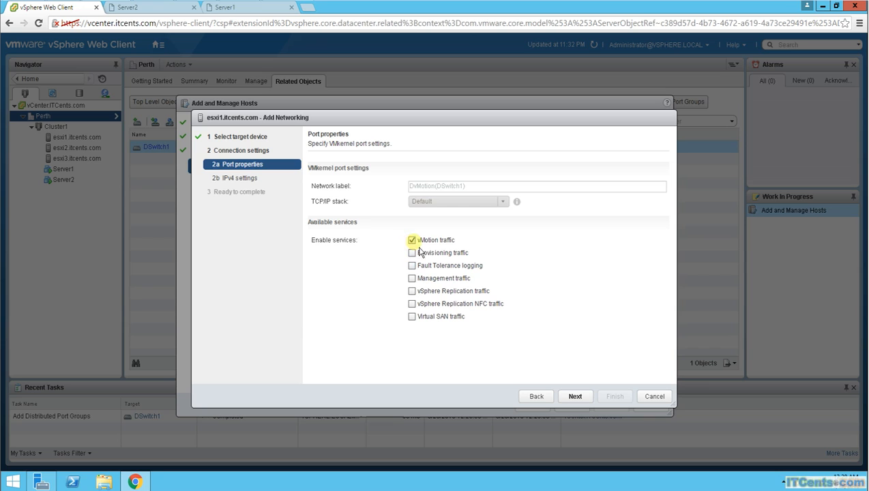
click(575, 396)
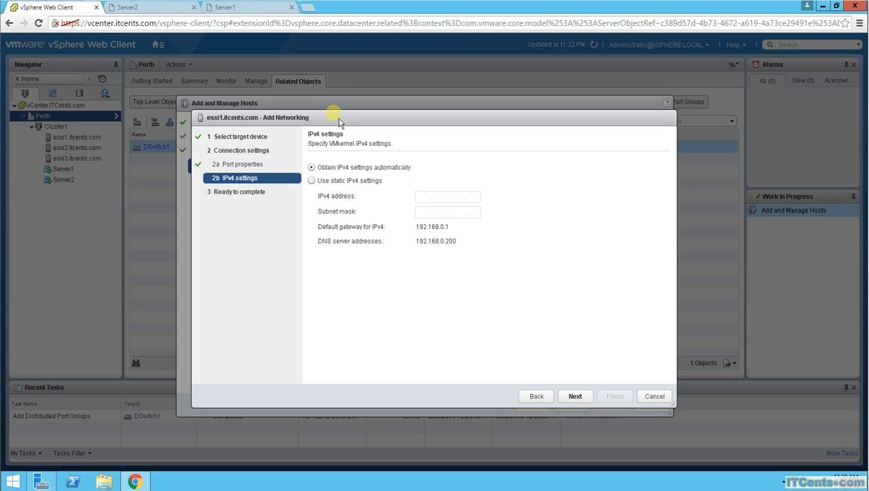
Give the esxi1 adapter static IPv4 address 192.168.0.111 with subnet mask 255.255.255.0.
drag(310, 123, 365, 143)
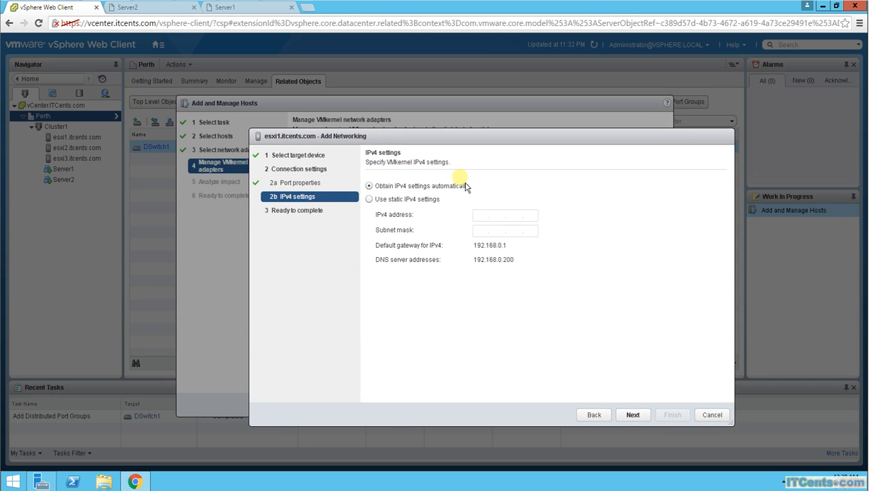
click(370, 199)
click(479, 215)
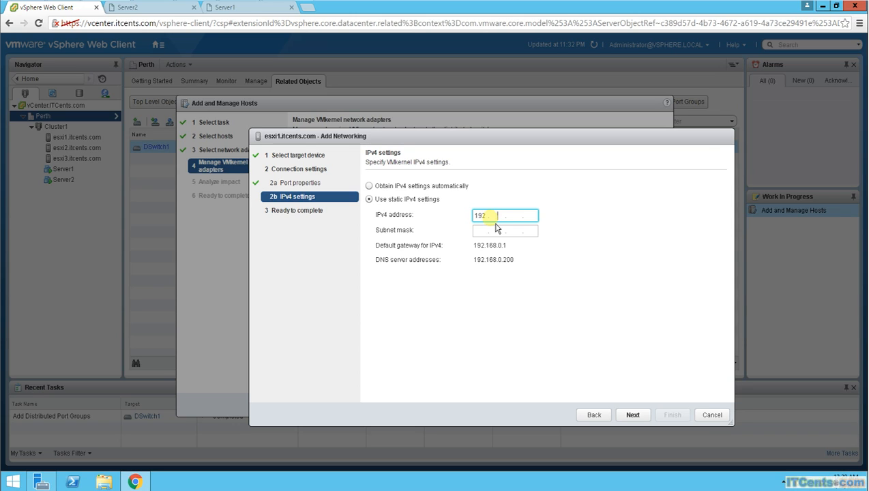
text(8)
key(shift+Home)
key(BackSpace)
click(533, 216)
text(111)
click(480, 231)
text(2555)
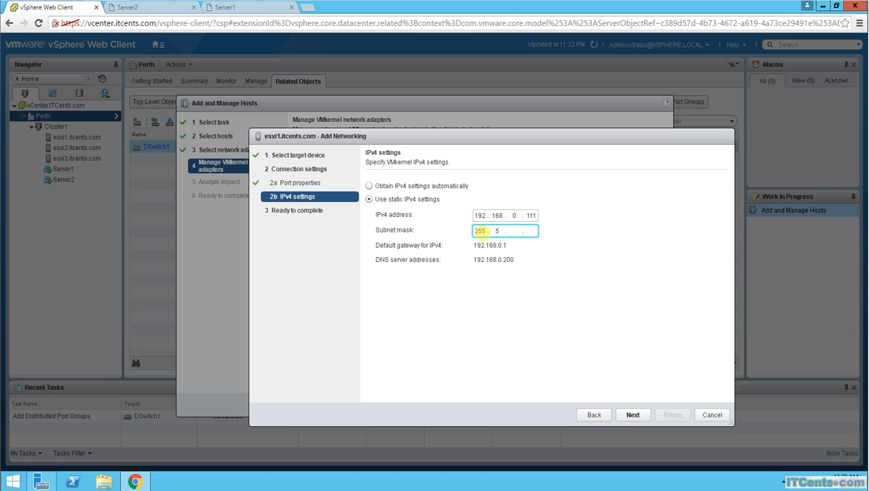
text(5525)
click(633, 415)
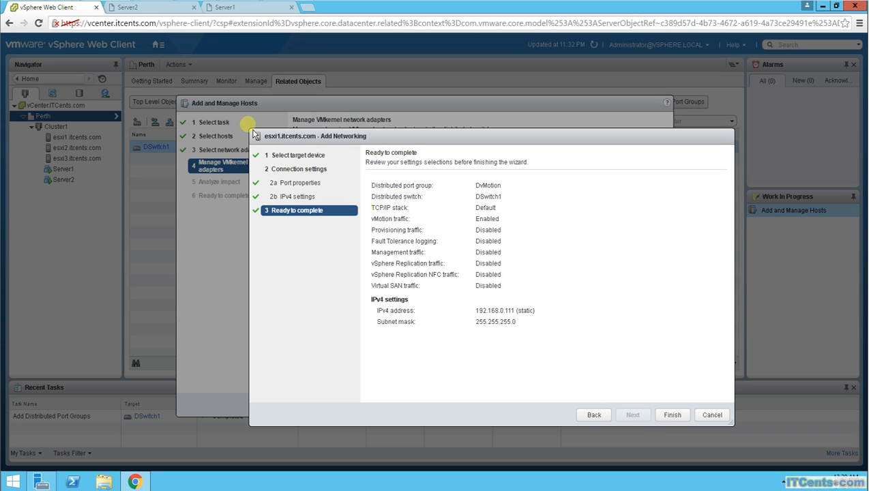
Review the settings summary and finish adding the DvMotion VMkernel adapter for esxi1.itcents.com.
drag(360, 145, 615, 271)
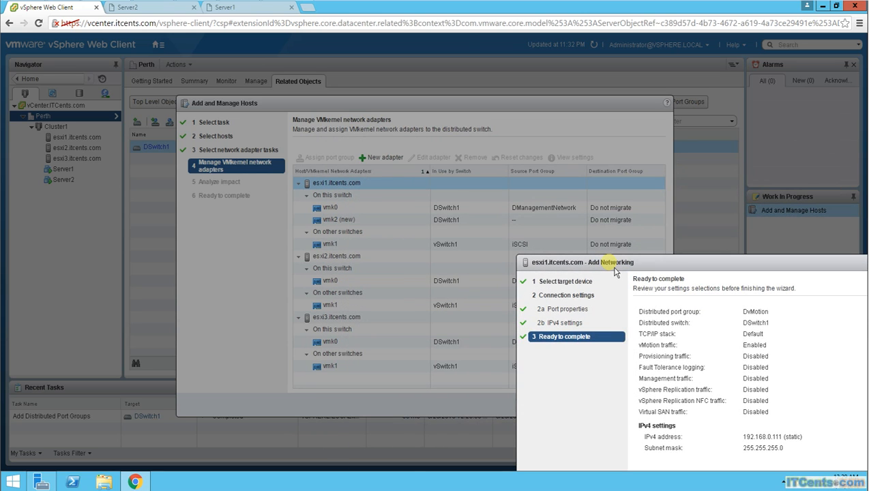
drag(615, 272, 353, 181)
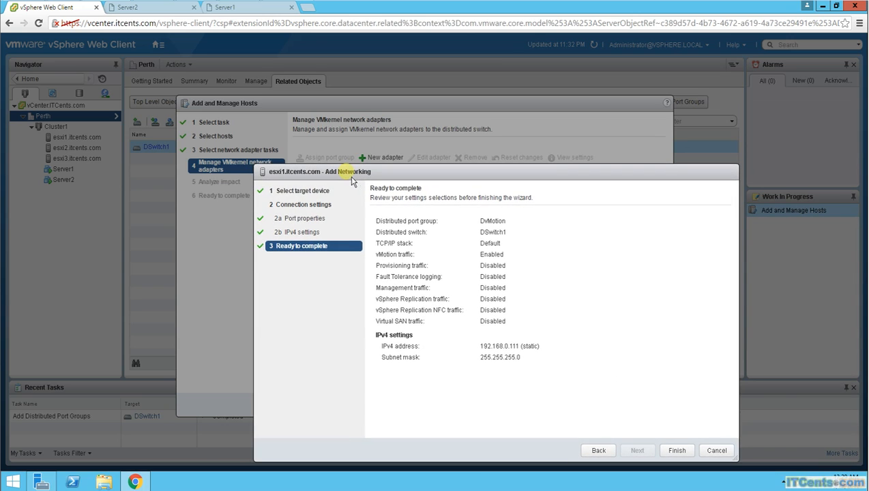
click(675, 455)
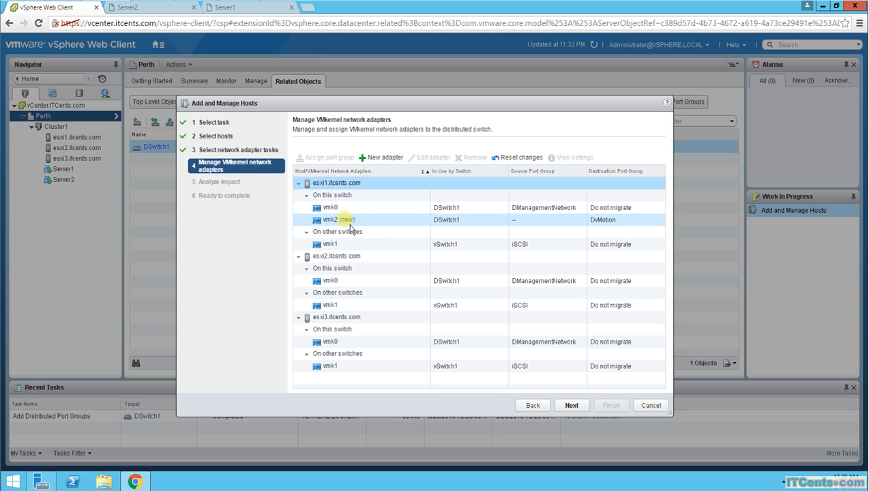
Remove the new vmk2 adapter from esxi1.itcents.com and return to the host selection stage.
click(353, 222)
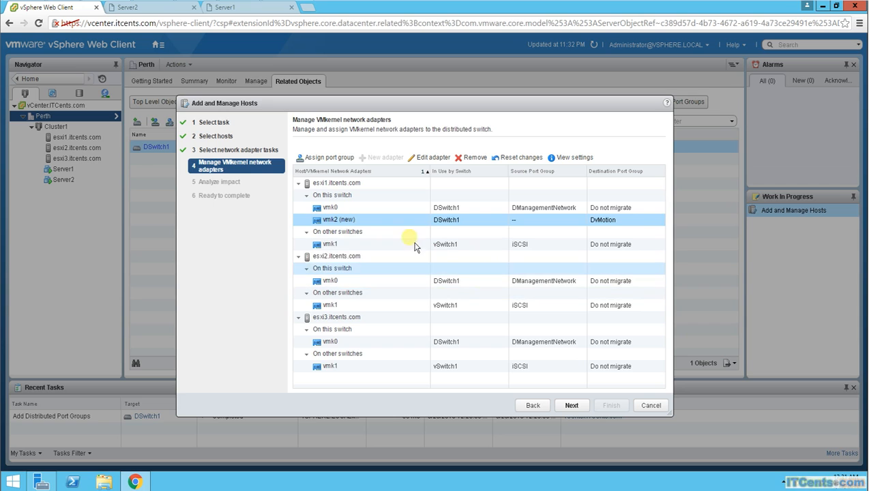
click(471, 158)
click(533, 405)
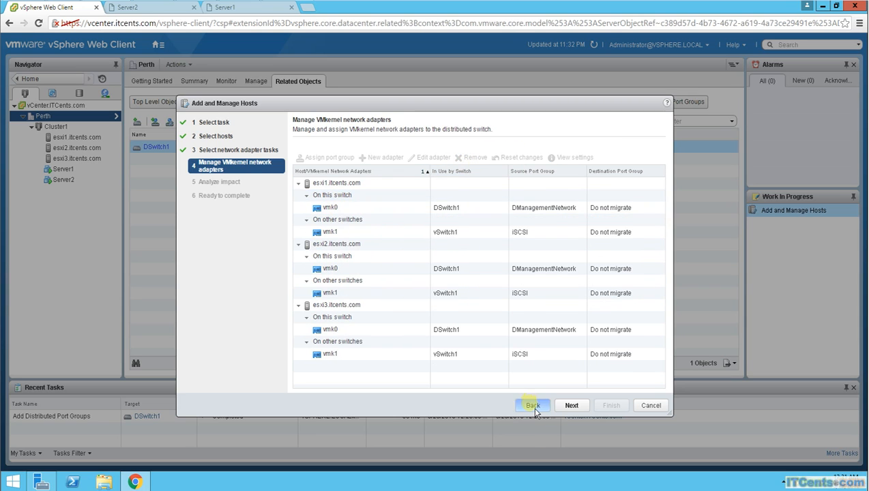
click(535, 407)
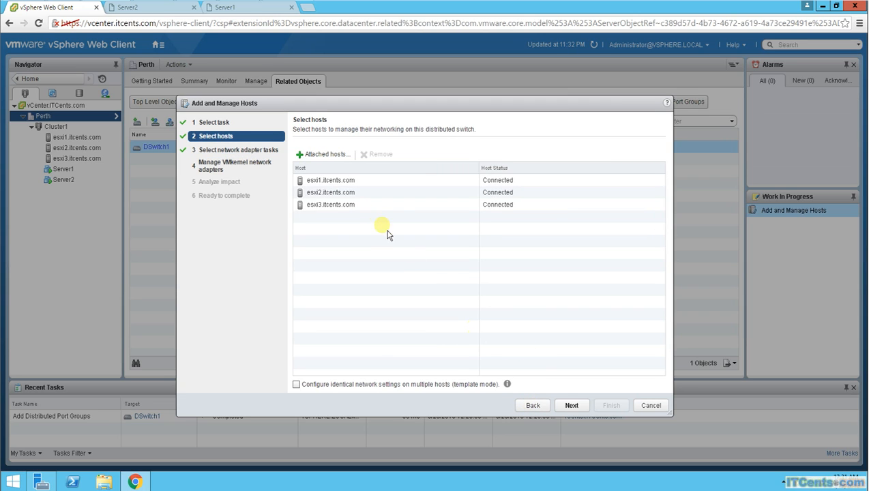
click(573, 408)
click(527, 412)
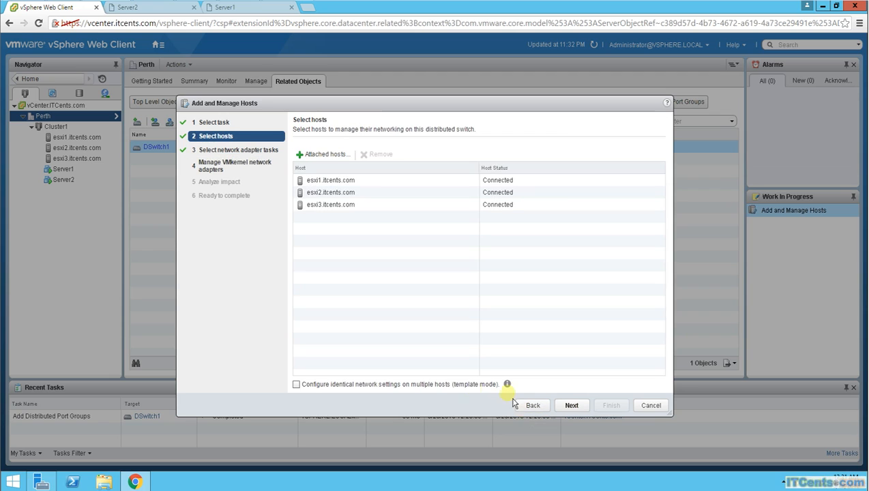
Enable template mode for identical network settings, with esxi1.itcents.com as template host and only VMkernel adapters managed.
click(297, 385)
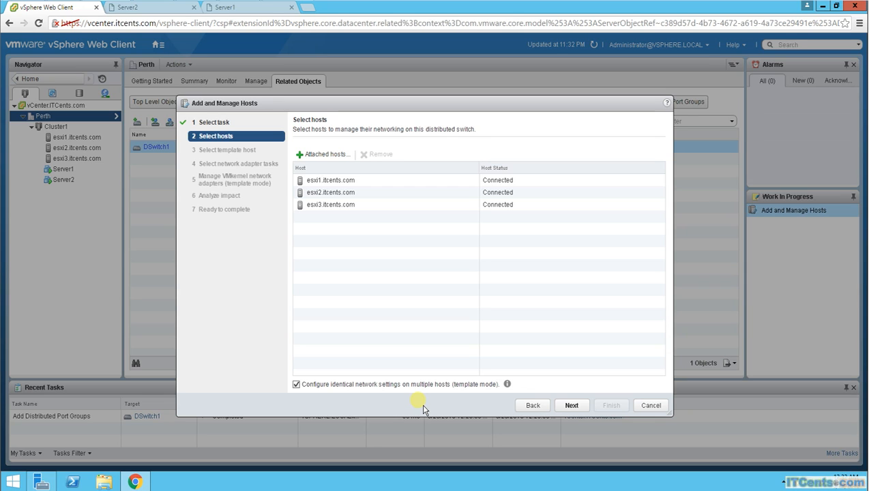
click(377, 389)
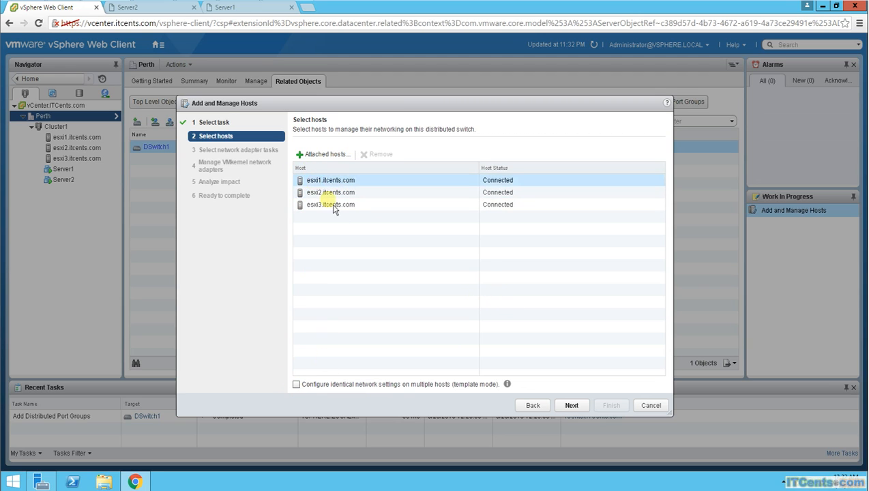
click(296, 384)
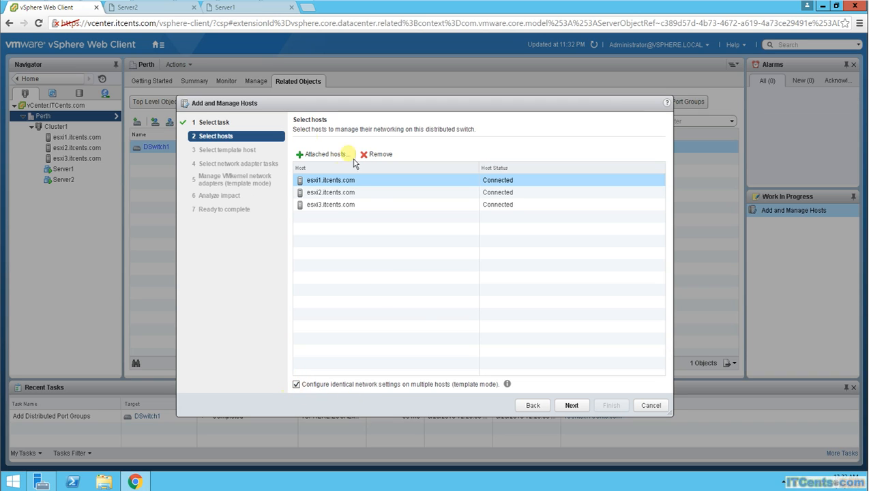
click(579, 409)
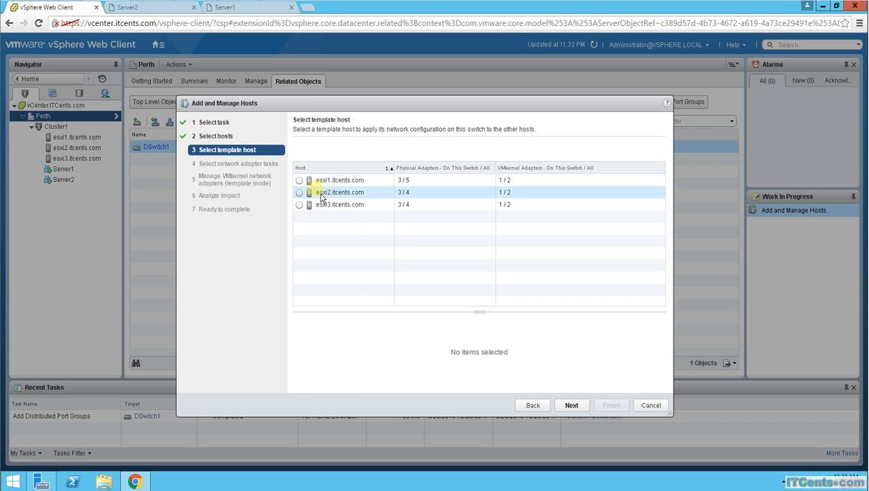
click(300, 181)
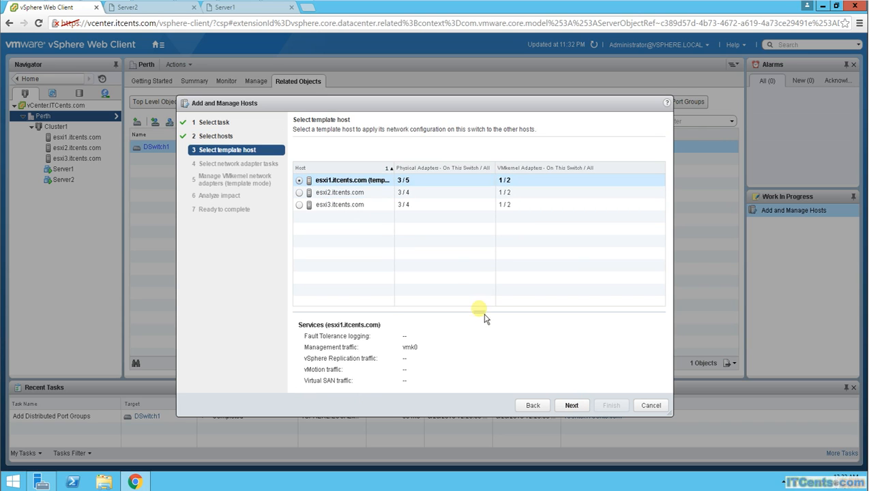
click(578, 409)
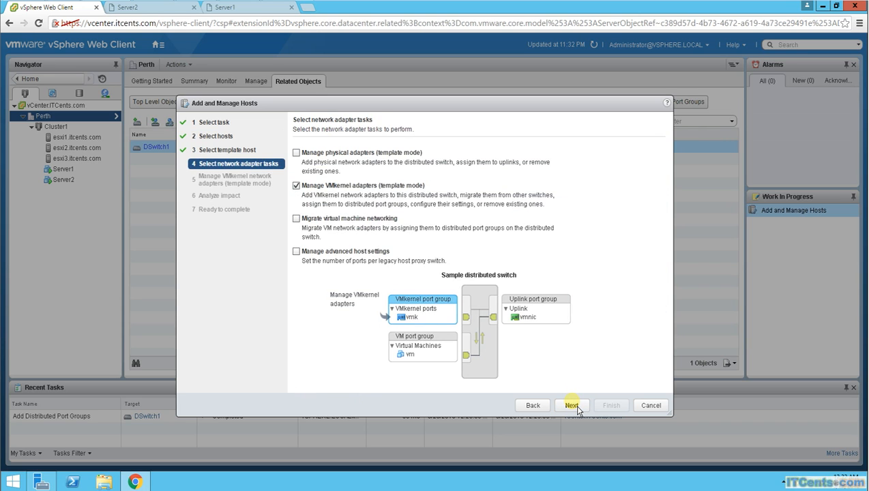
click(571, 405)
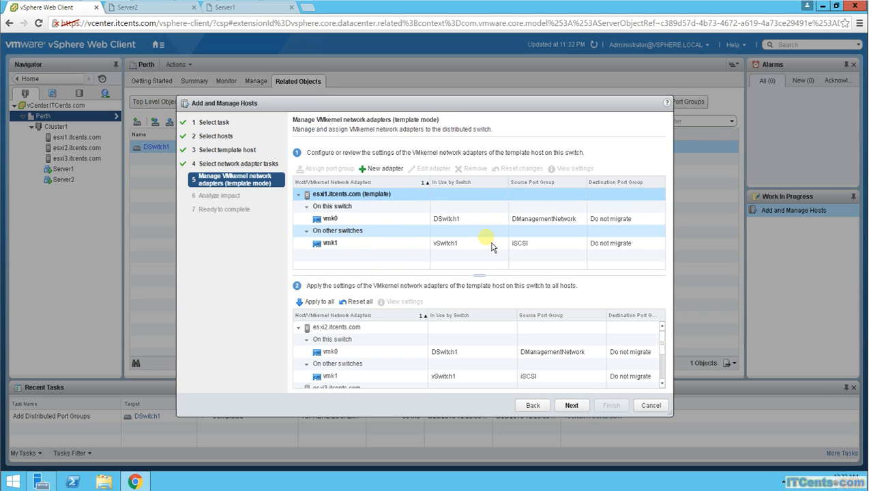
Enable vMotion traffic on the template host's vmk0 adapter in DManagementNetwork.
click(423, 220)
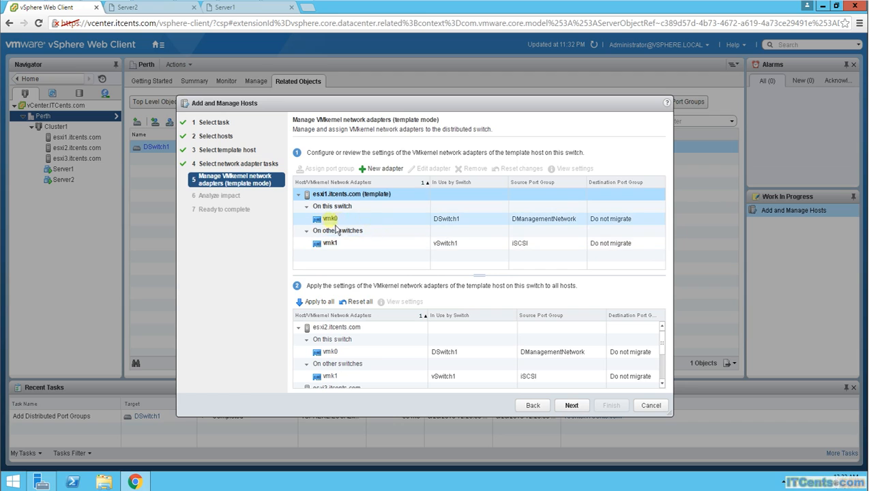
click(526, 220)
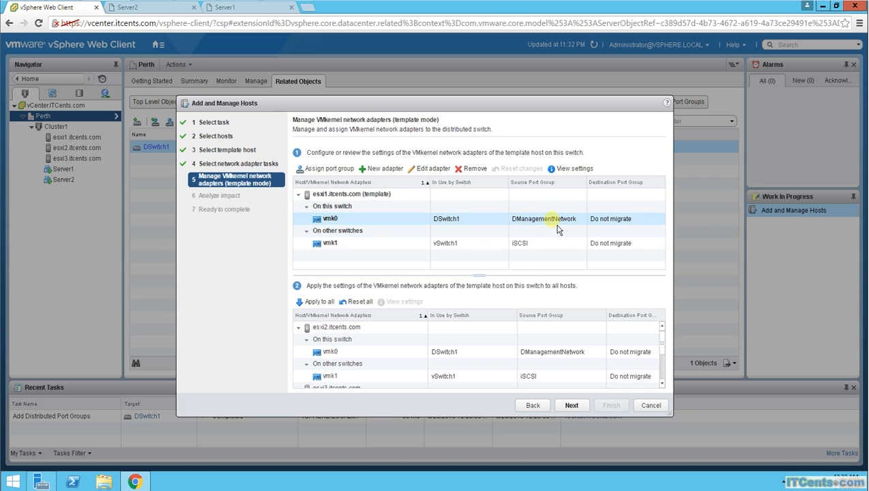
click(435, 168)
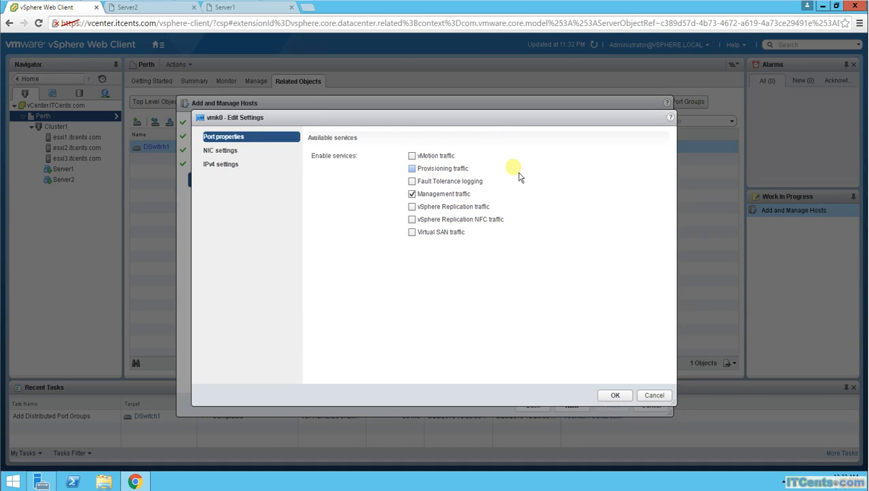
click(412, 155)
click(615, 395)
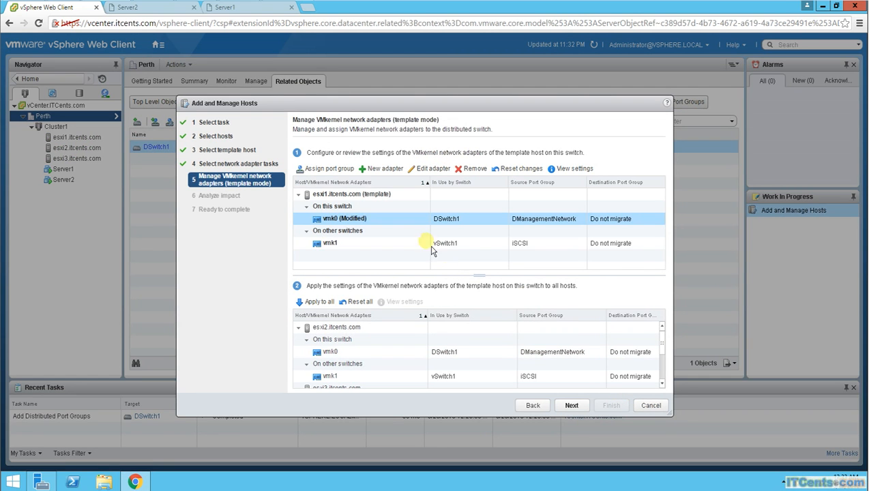
Apply the template host's VMkernel adapter settings to all other hosts, using IPv4 addresses 192.168.0.242#2.
click(319, 302)
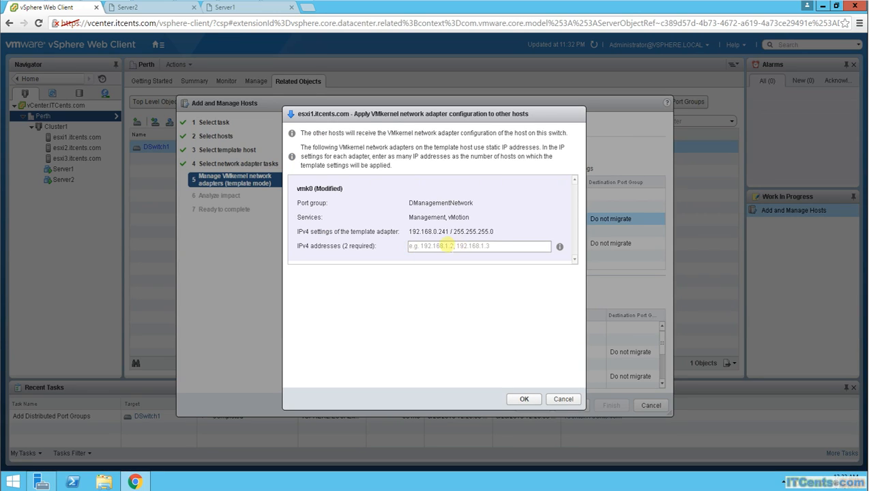
click(424, 249)
text(192.1)
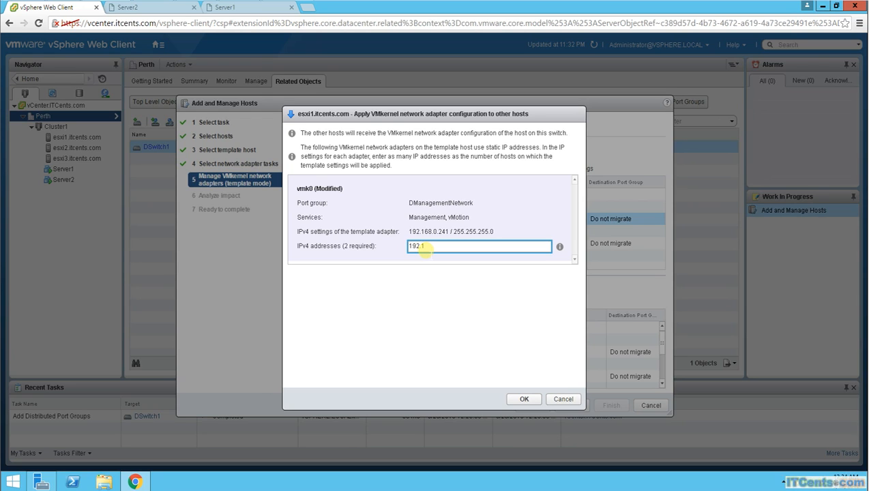
text(68.0.241#2)
click(524, 399)
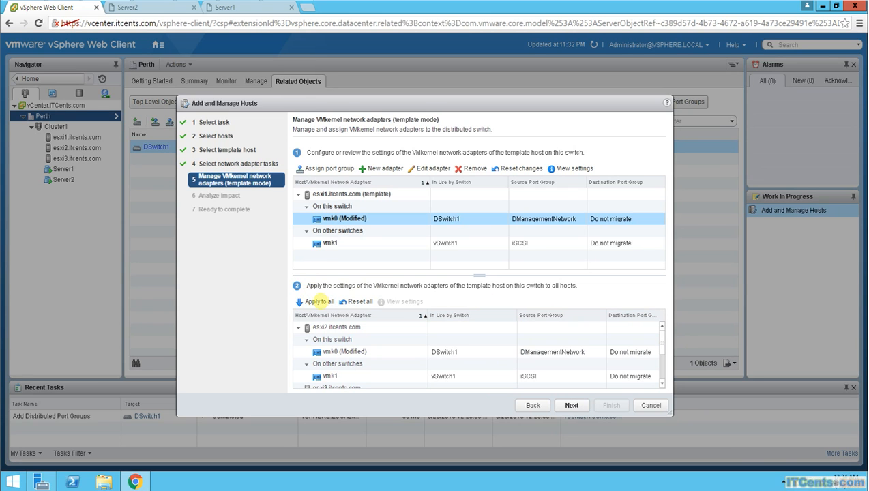
click(320, 301)
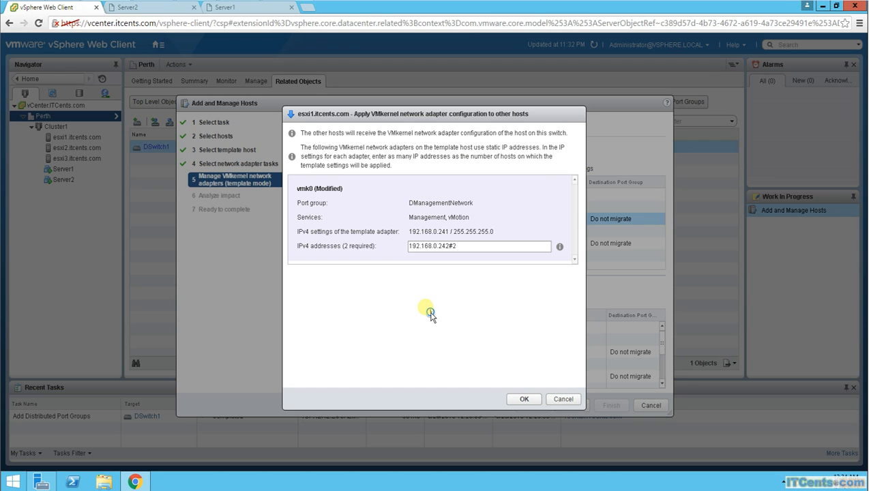
click(524, 399)
scroll(665, 355, down, 3)
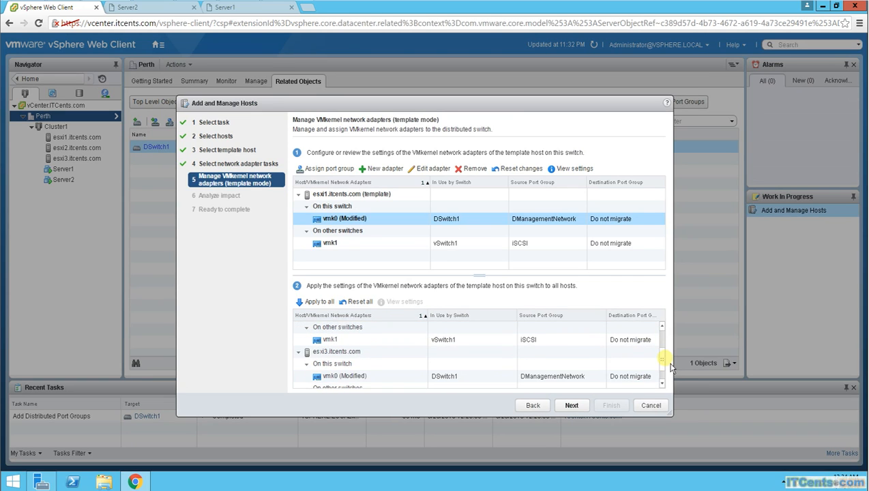
Review the impact analysis and the summary, and finish the host networking changes.
click(579, 409)
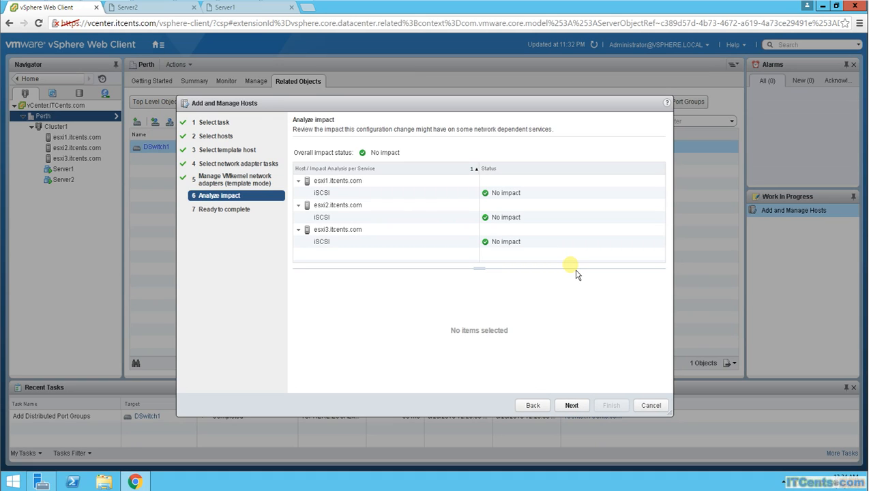
click(572, 408)
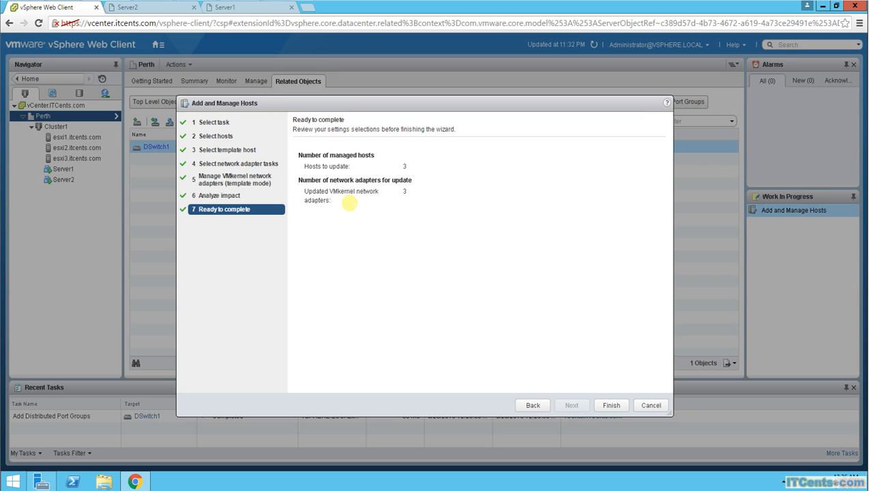
click(613, 406)
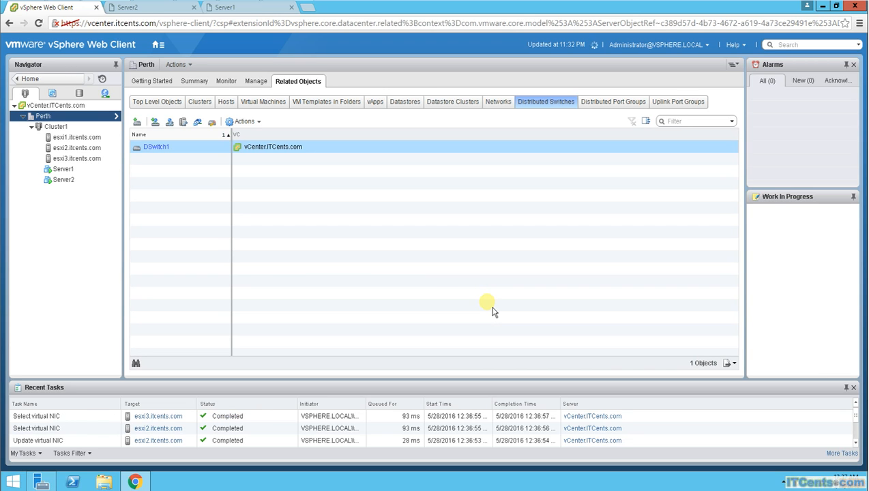
Start managing host networking on DSwitch1 again, attaching hosts esxi1, esxi2 and esxi3.itcents.com.
click(183, 123)
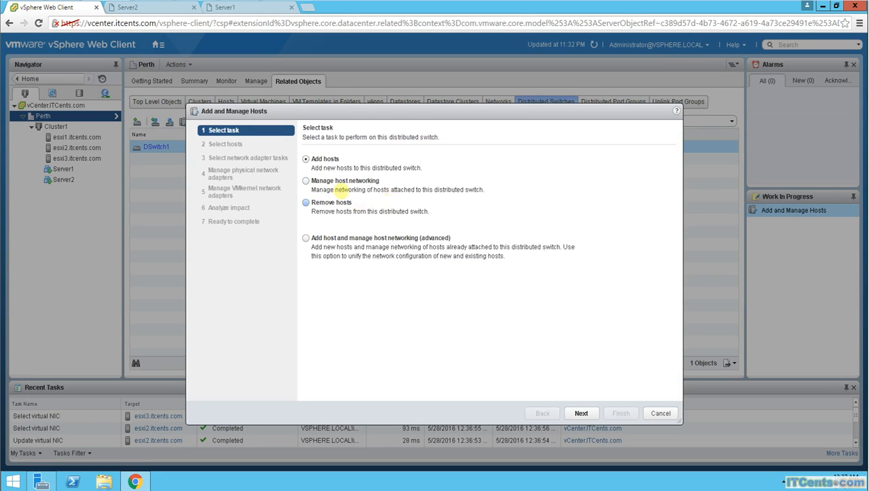
click(312, 182)
click(581, 413)
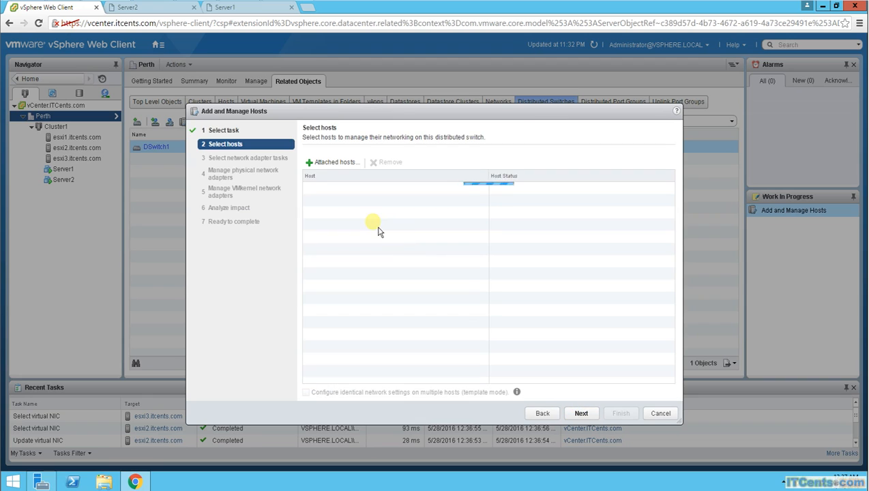
click(324, 170)
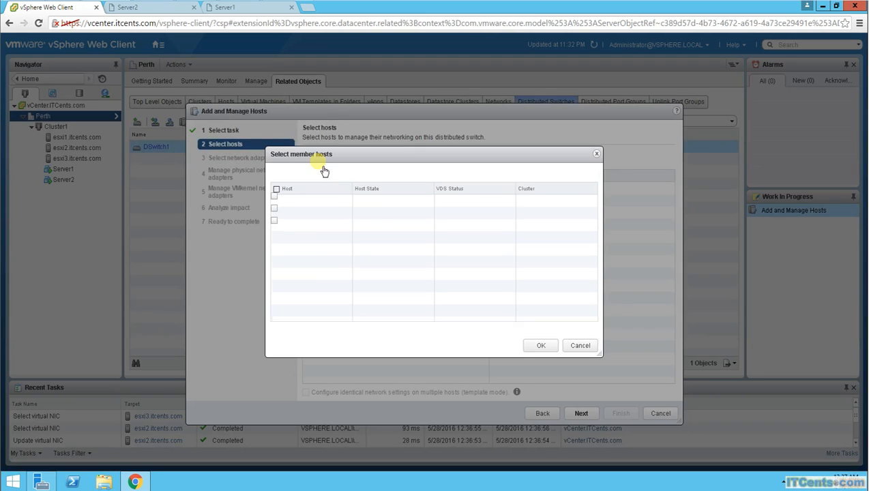
click(276, 189)
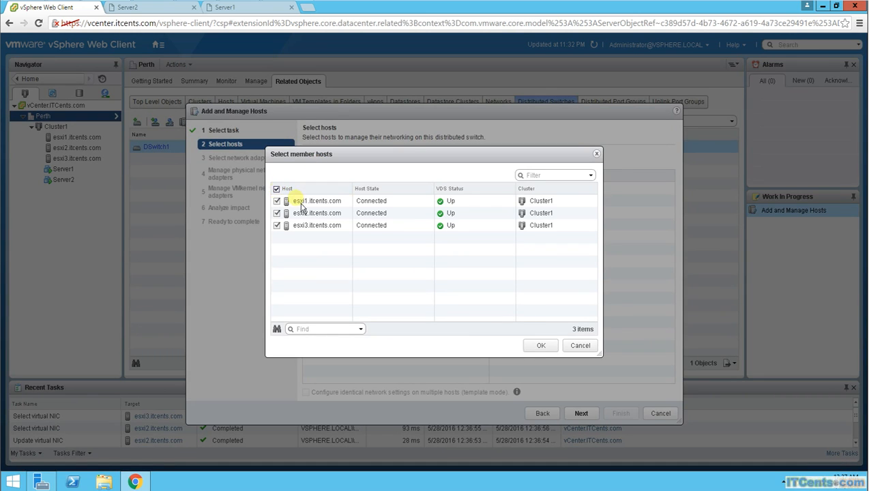
click(537, 344)
Limit the network adapter tasks to managing VMkernel adapters, leaving out physical adapters.
click(581, 414)
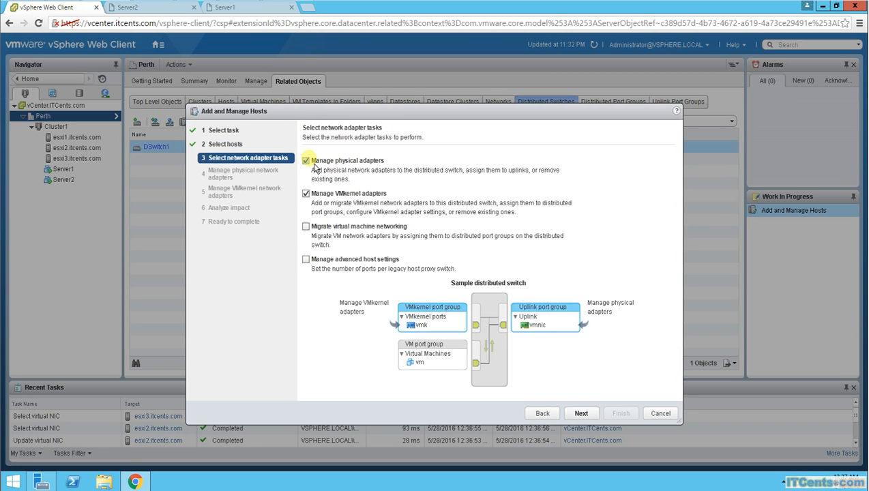
click(306, 161)
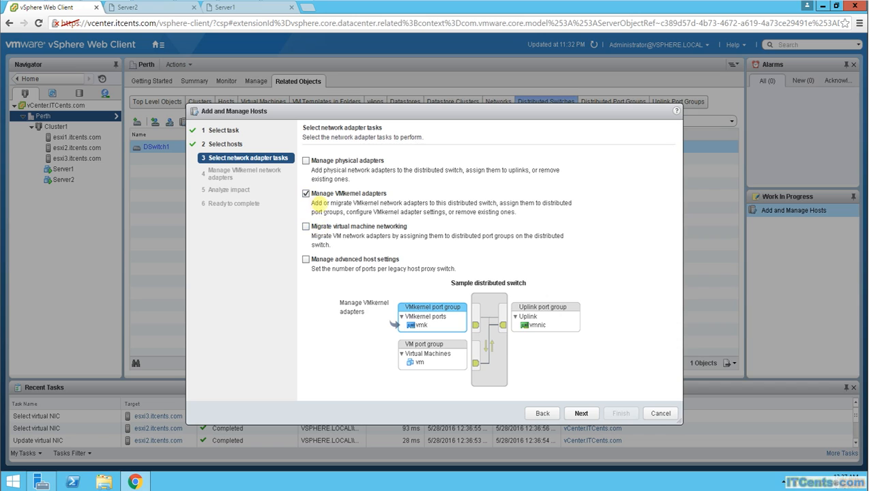
click(581, 414)
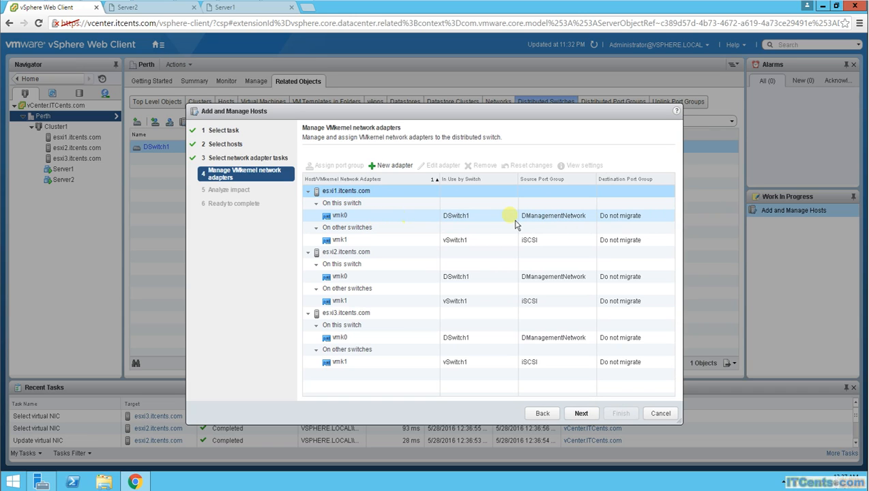
Check the enabled services of the vmk0 adapter on esxi1, esxi2 and esxi3.itcents.com, leaving the settings as they are.
click(481, 224)
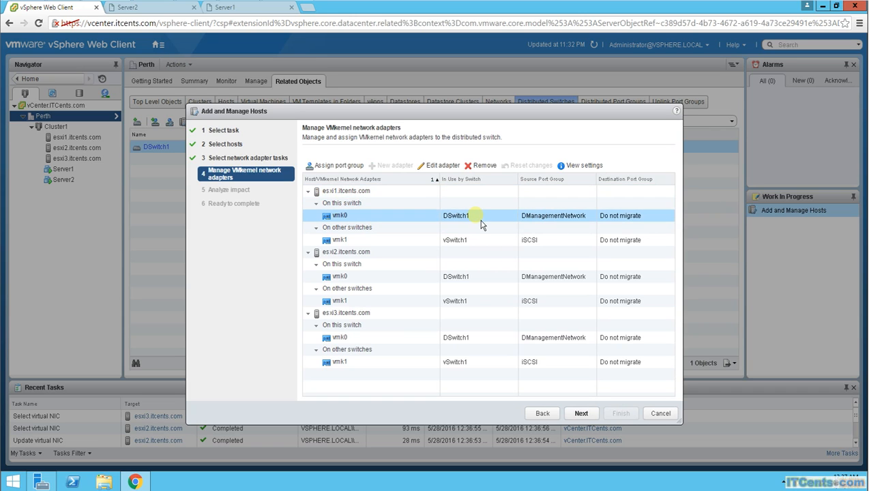
click(442, 166)
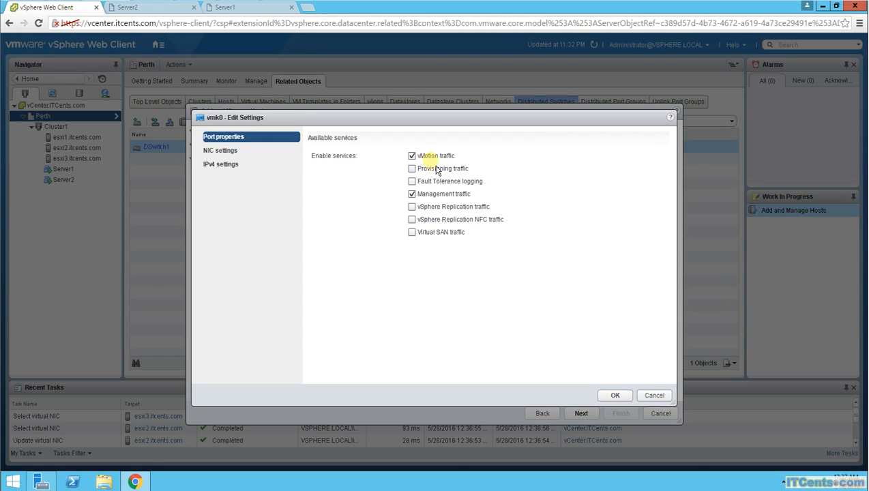
click(654, 396)
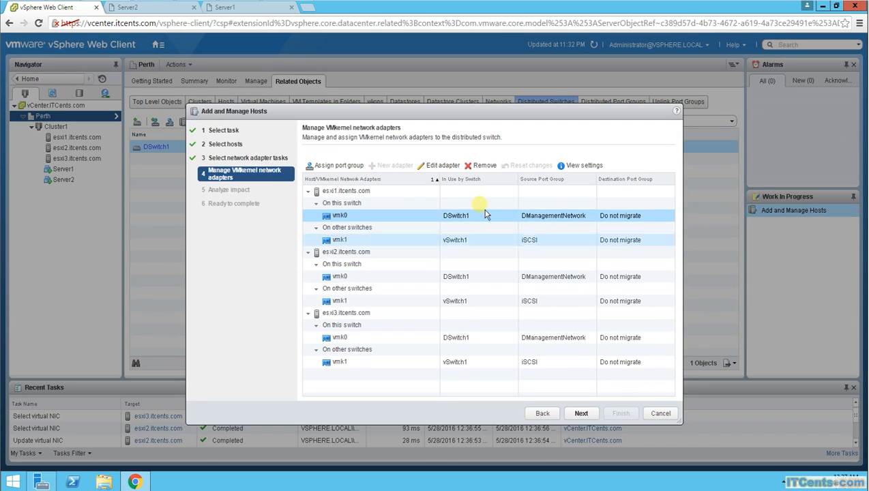
click(396, 219)
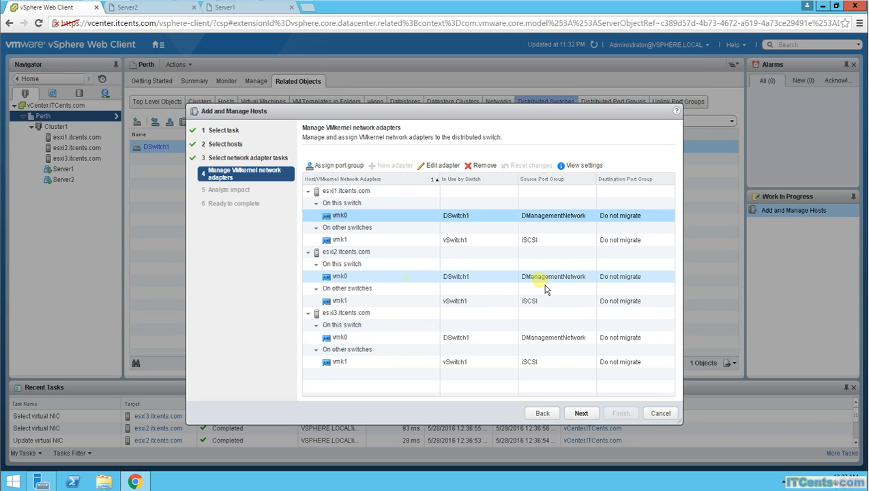
click(481, 279)
click(435, 166)
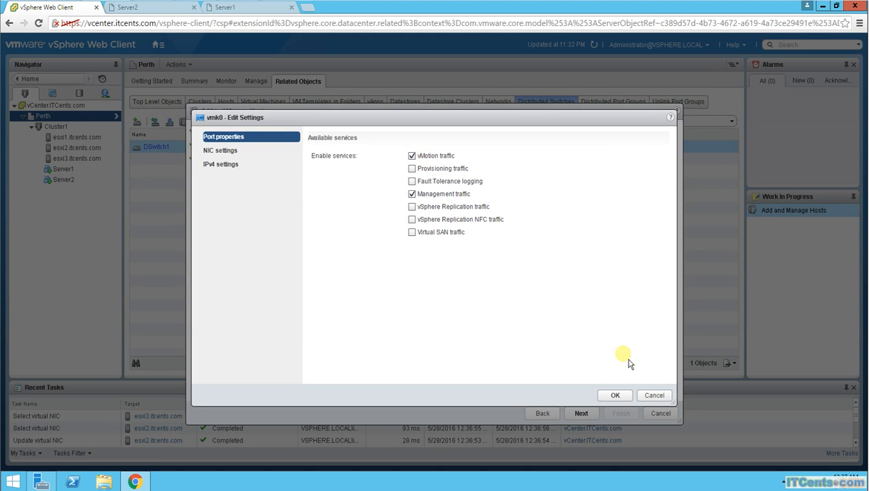
click(653, 396)
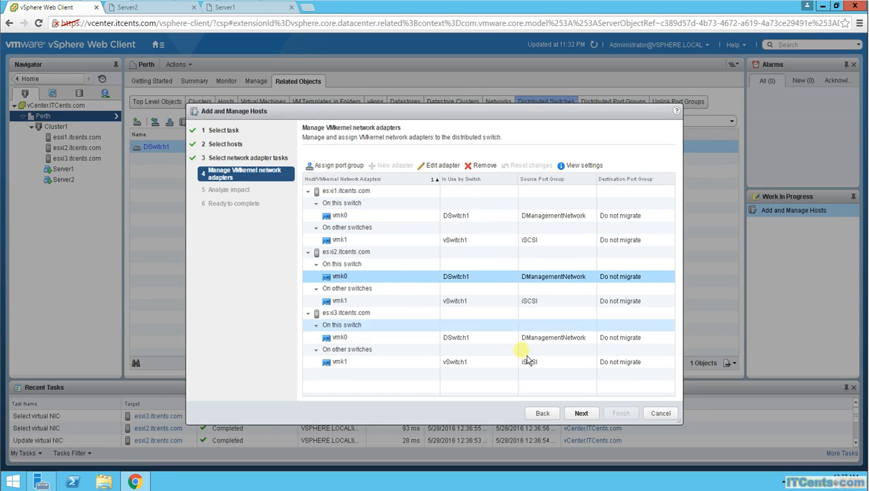
click(471, 341)
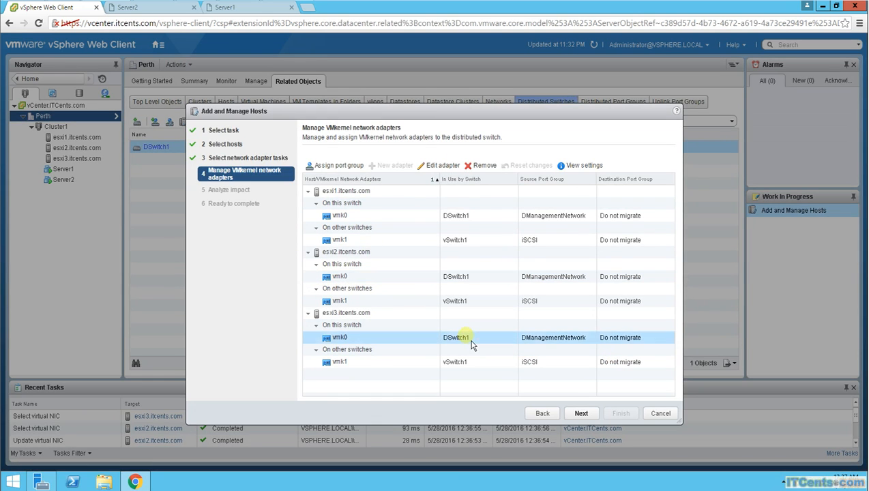
click(448, 166)
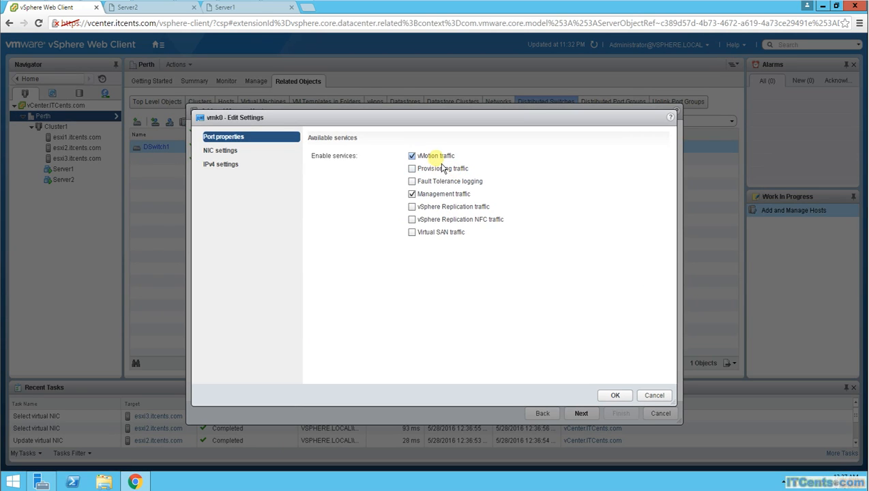
click(654, 397)
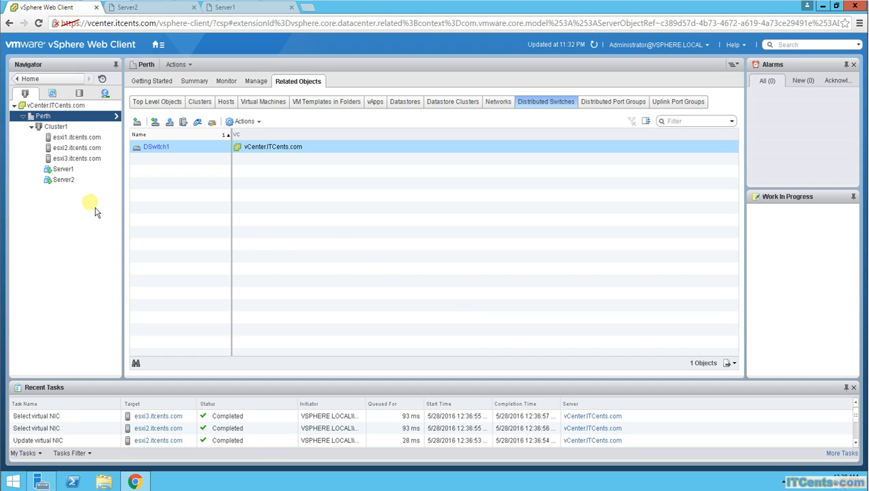
Show the summary of the Server2 virtual machine with its IP address and current host.
click(64, 180)
click(65, 181)
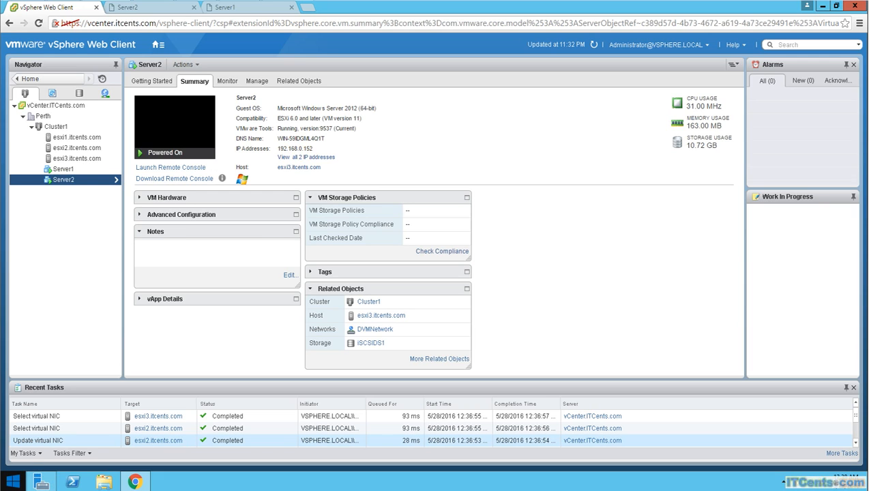
right_click(12, 481)
click(17, 462)
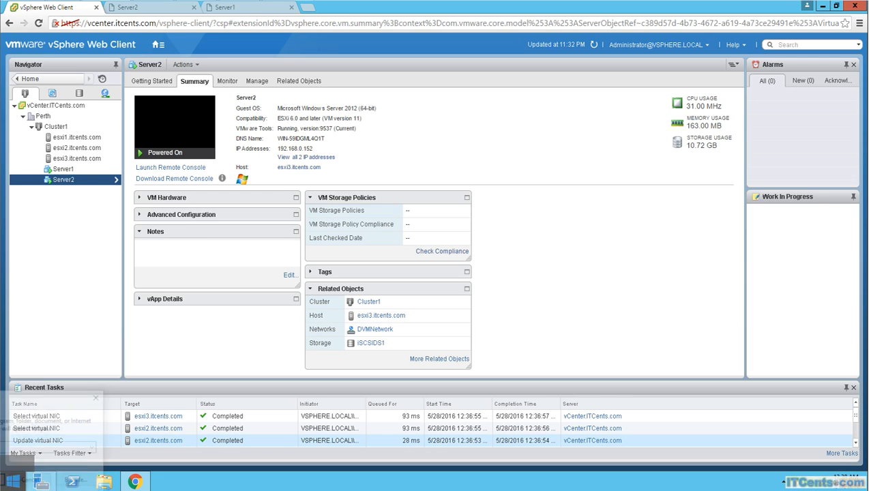
text(cmd)
key(Return)
text(p)
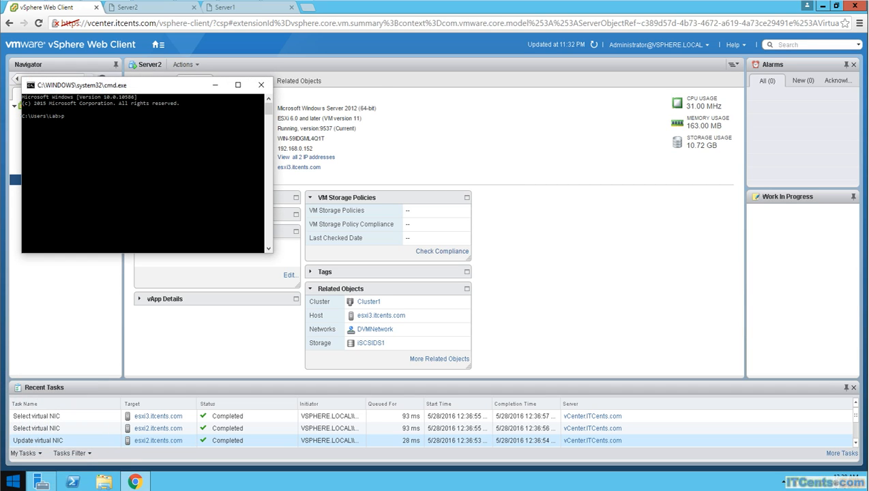
text(iping 192.168.0.253 -t)
key(Return)
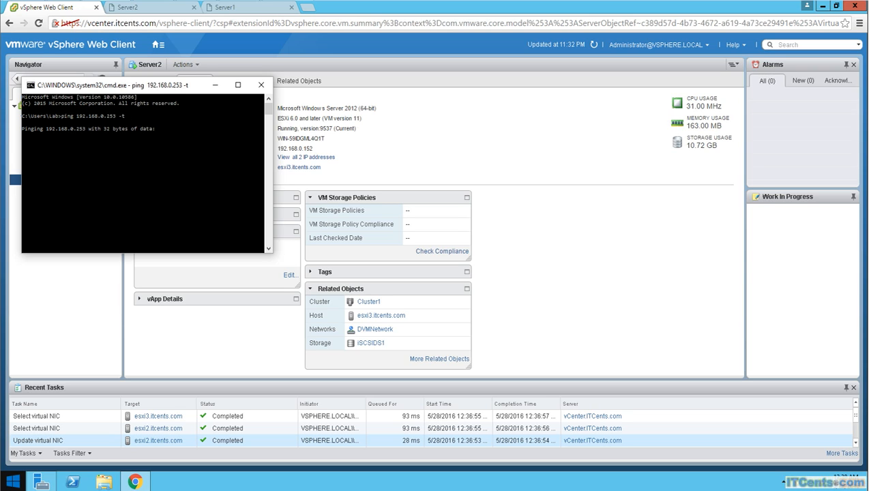
key(ctrl+c)
key(Up)
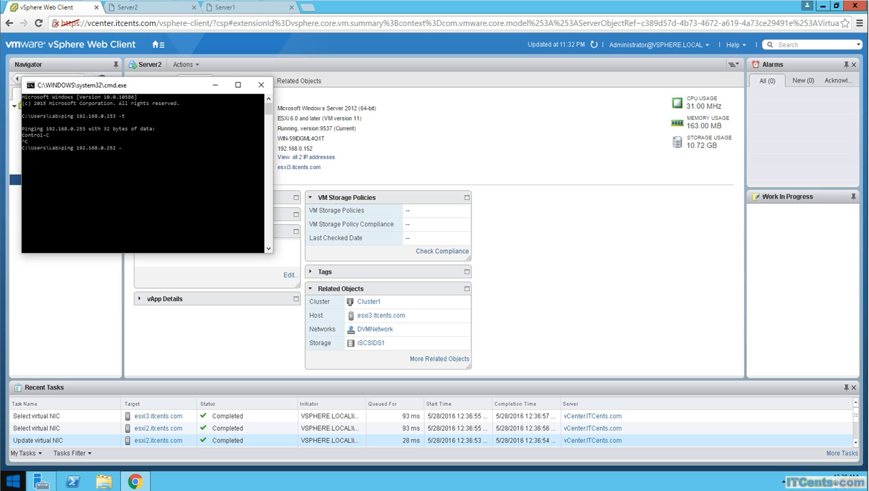
text(t)
key(Return)
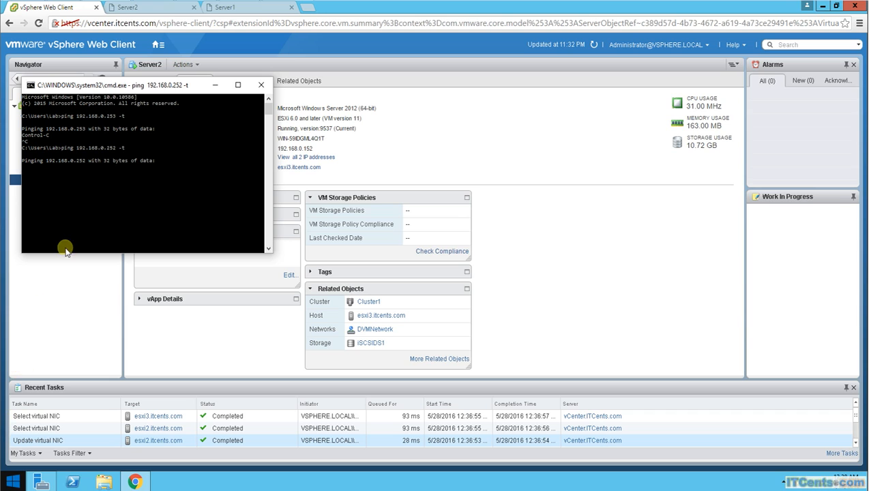
drag(118, 86, 146, 139)
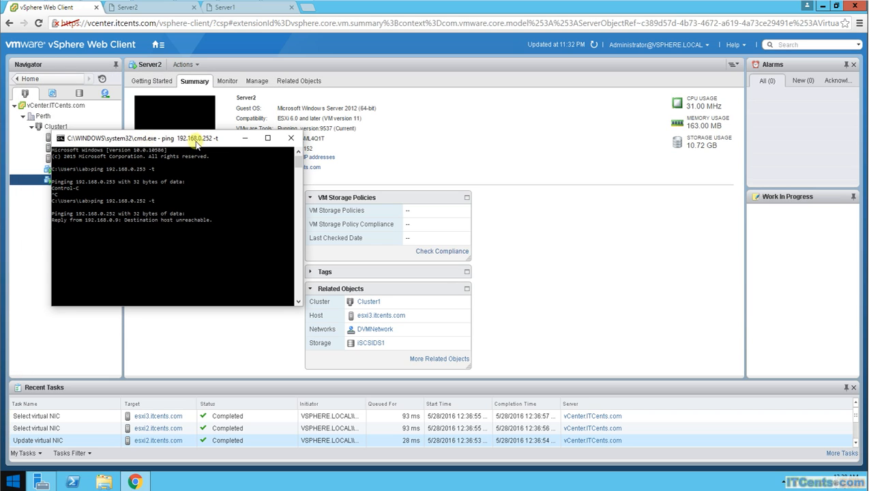
click(291, 138)
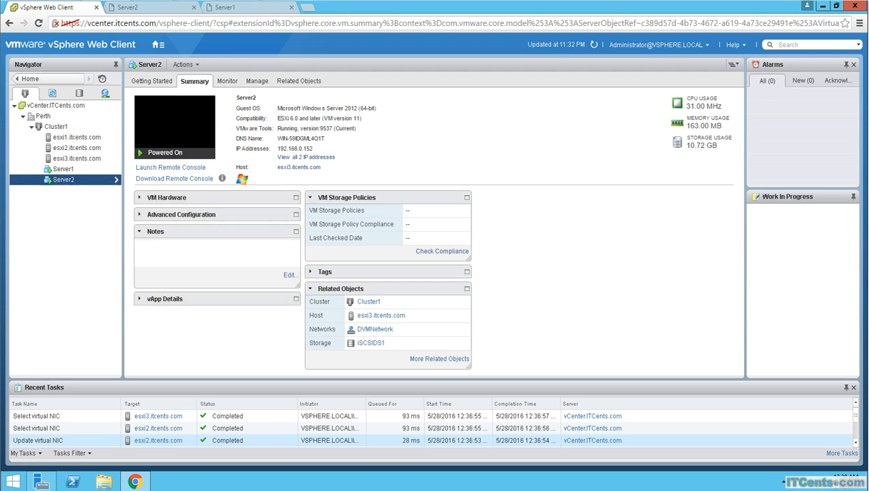
Start a continuous ping to Server2 at 192.168.0.152 in a command prompt and minimize its window.
right_click(13, 481)
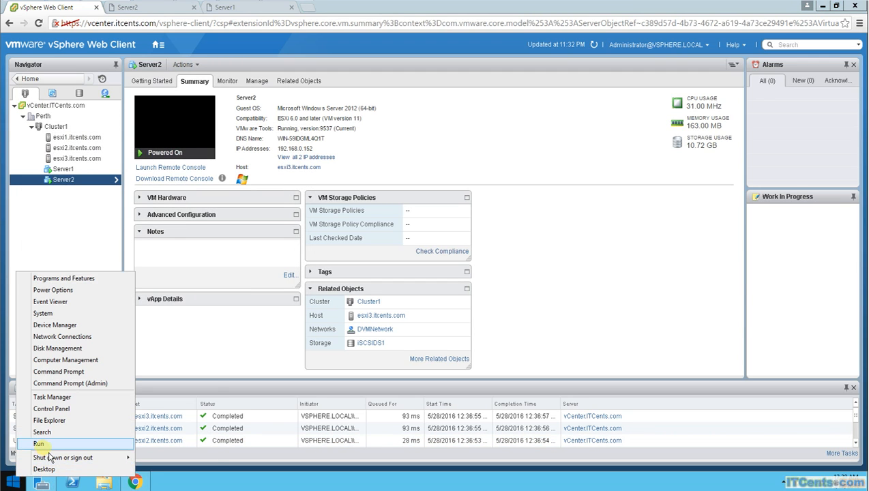
click(48, 447)
key(Return)
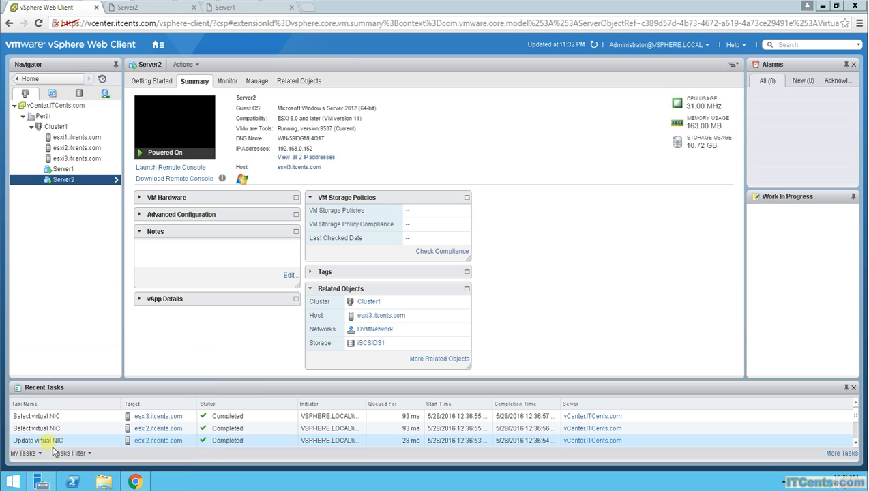
text(ping 192.168.0)
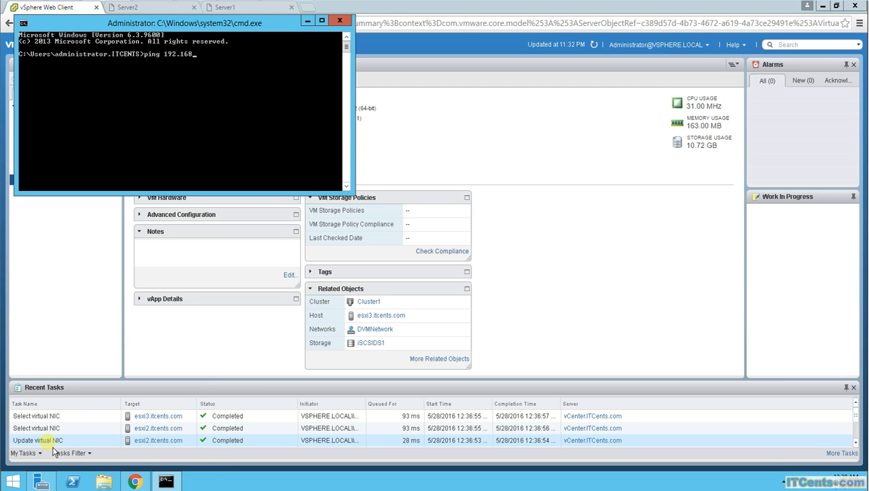
text(.252)
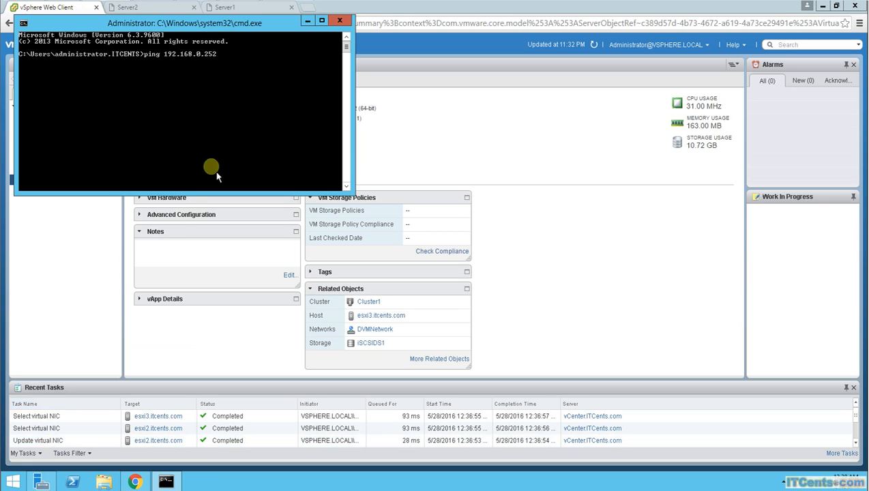
drag(188, 25, 449, 268)
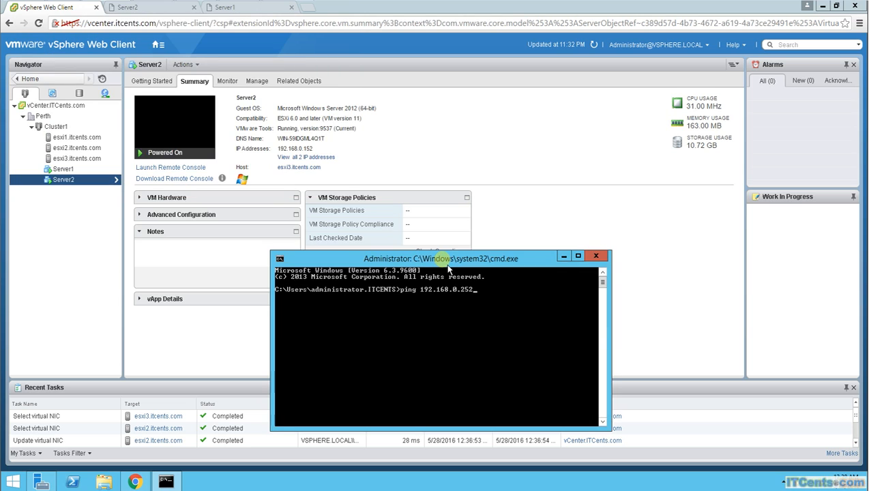
key(BackSpace)
key(BackSpace)
key(BackSpace)
text(152 -t)
key(Return)
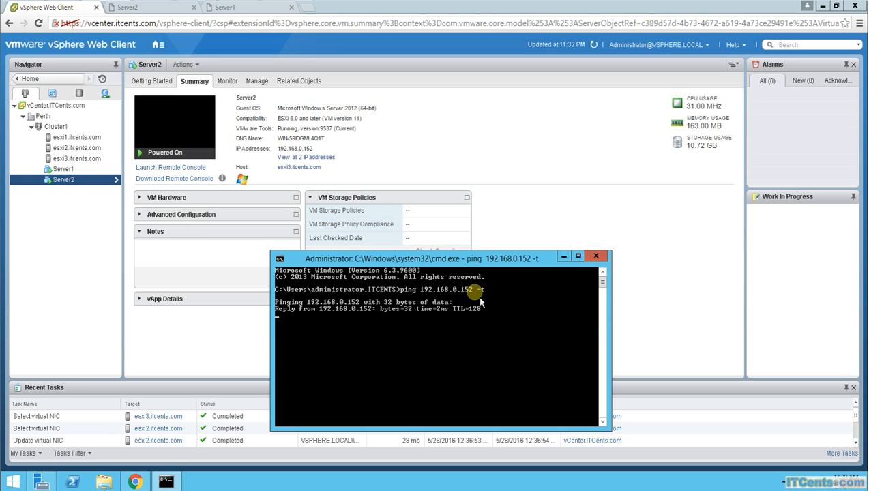
click(564, 257)
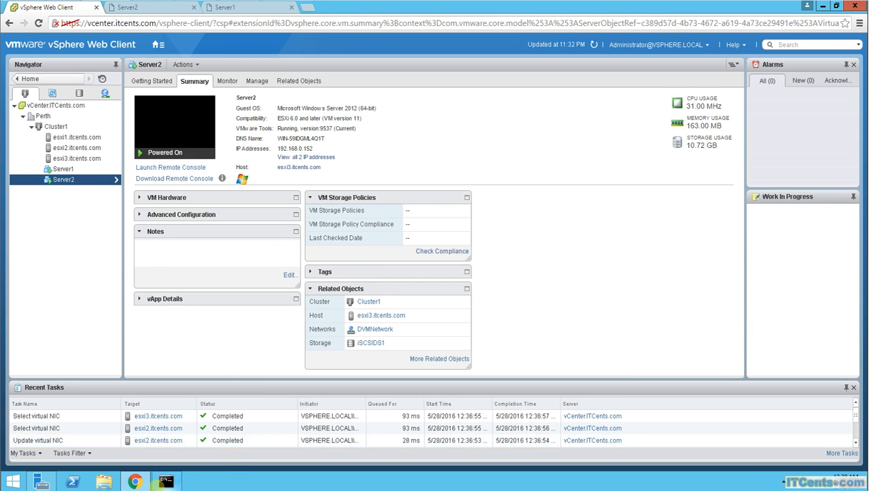
Start migrating Server2 with the migration type Change compute resource only, checking that the ping is still running.
right_click(73, 179)
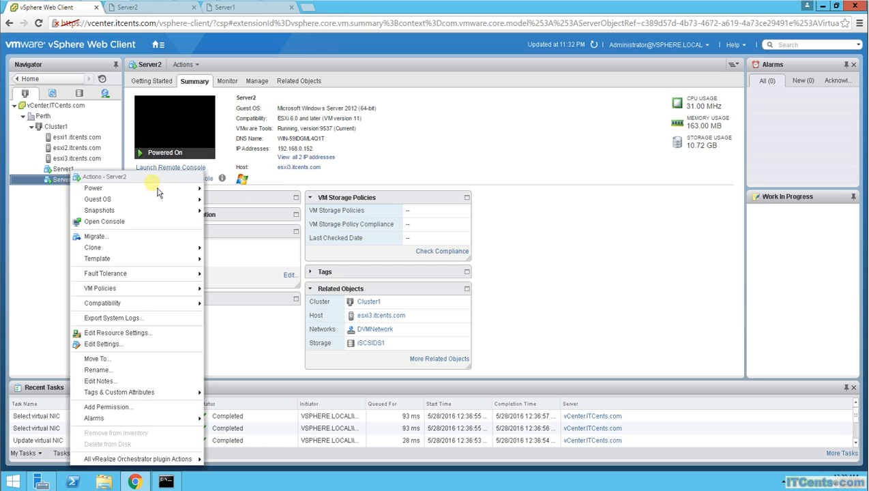
click(348, 175)
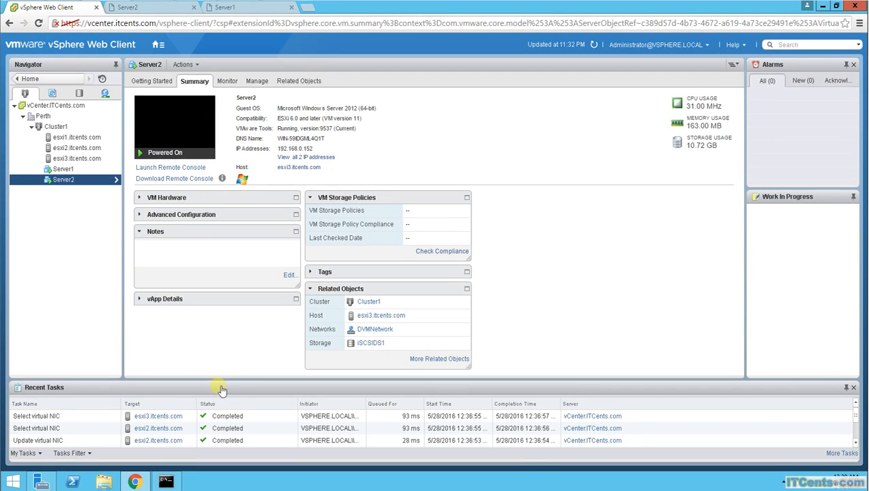
right_click(80, 189)
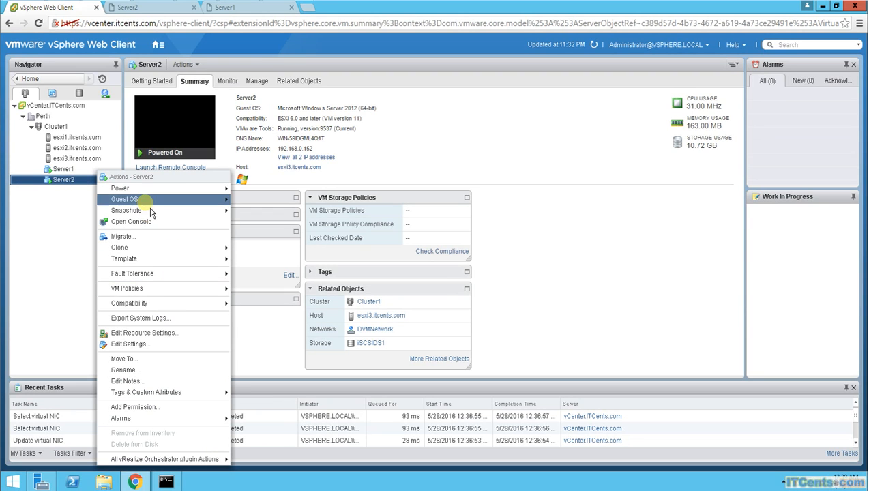
click(122, 236)
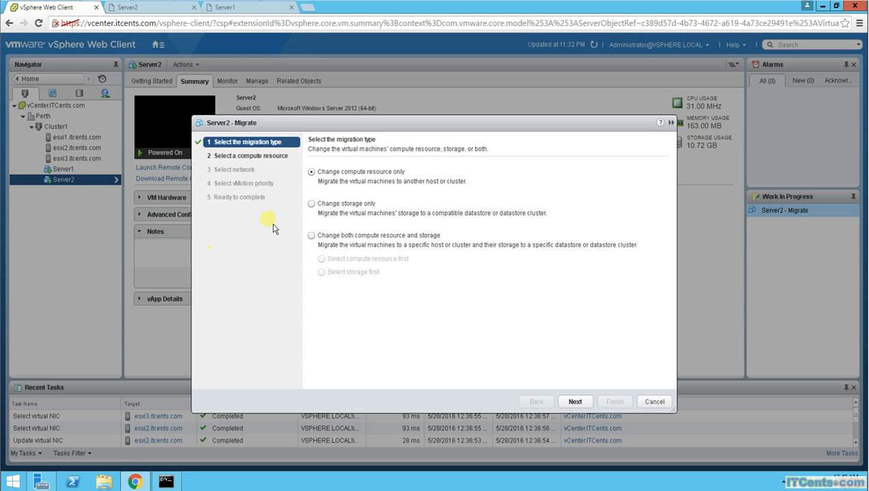
click(310, 237)
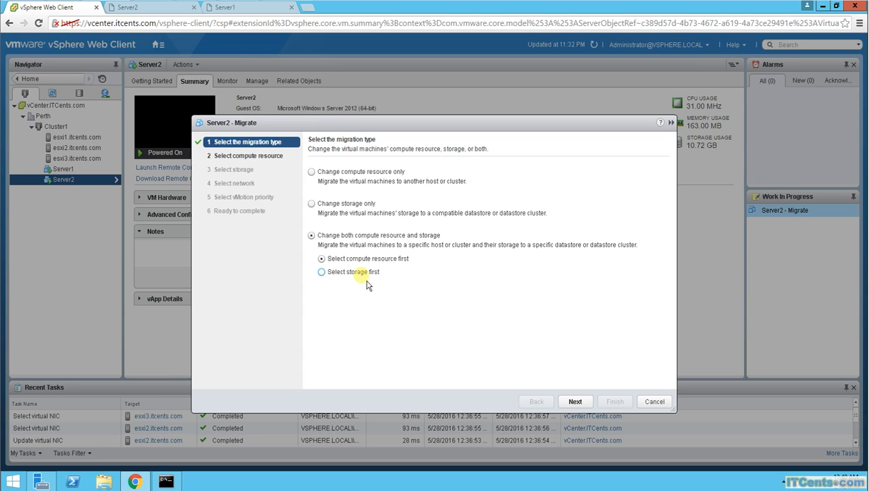
click(312, 172)
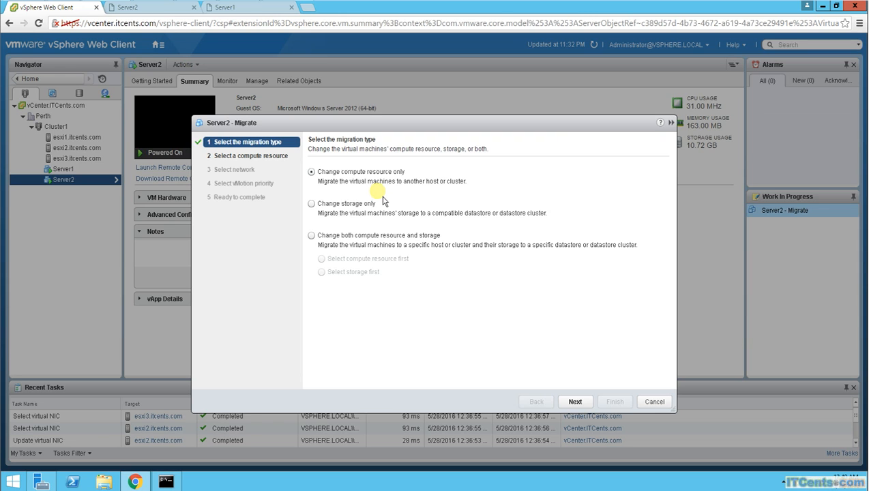
click(171, 483)
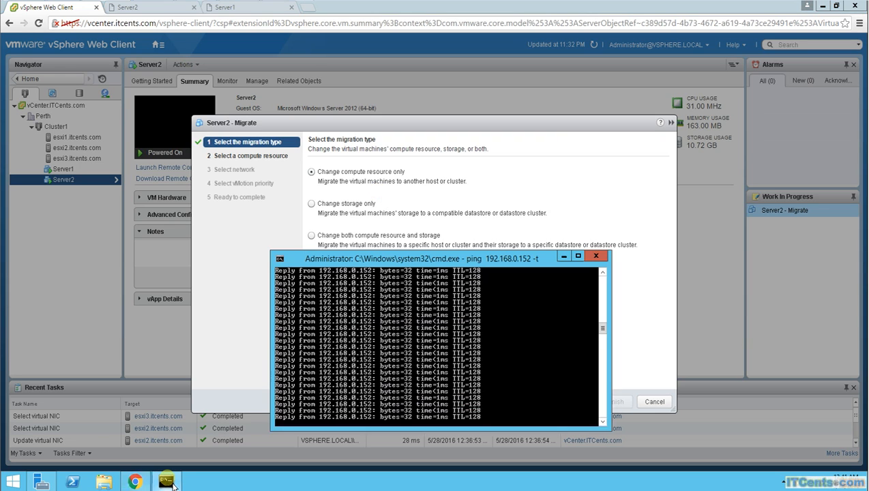
click(171, 483)
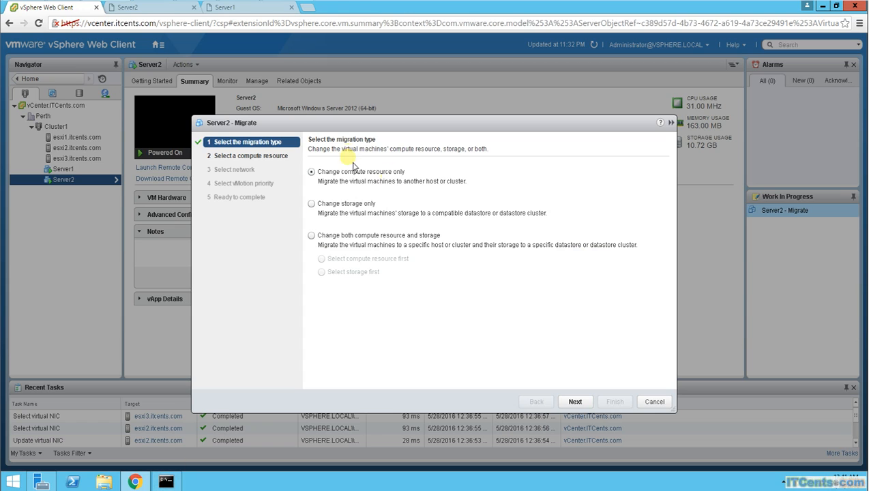
click(575, 403)
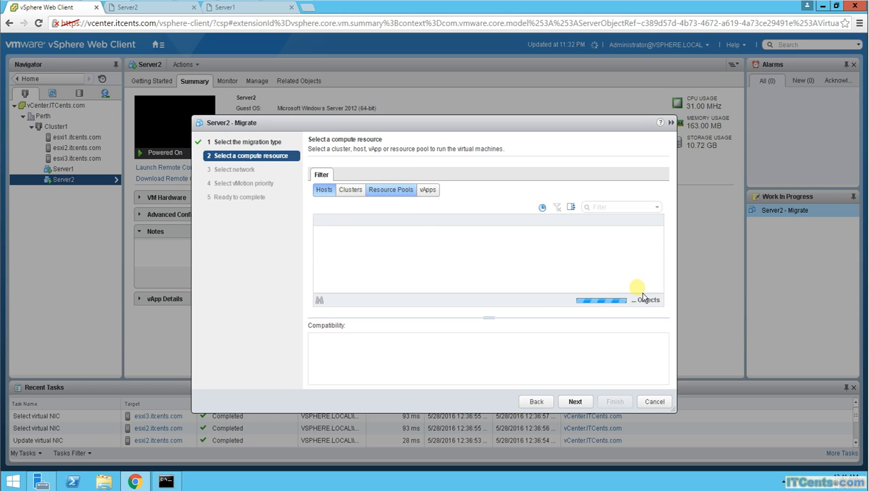
Choose the host esxi2.itcents.com as the compute resource for Server2's migration.
drag(362, 123, 438, 125)
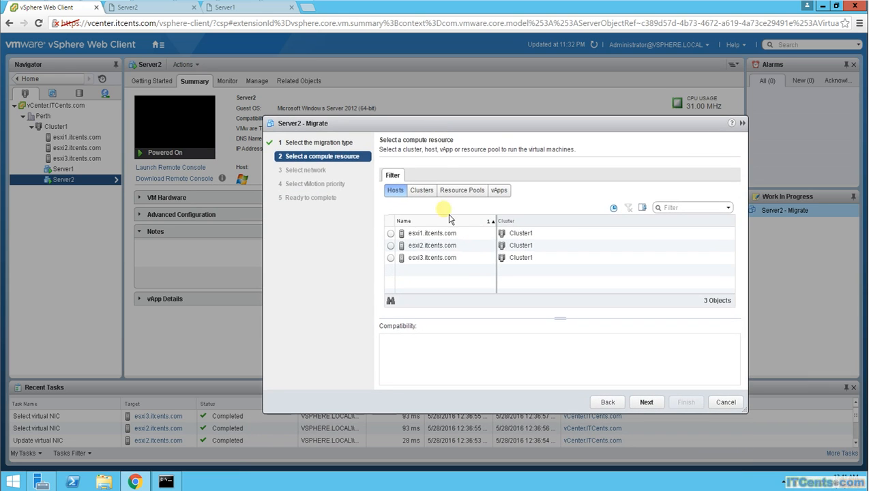
click(391, 245)
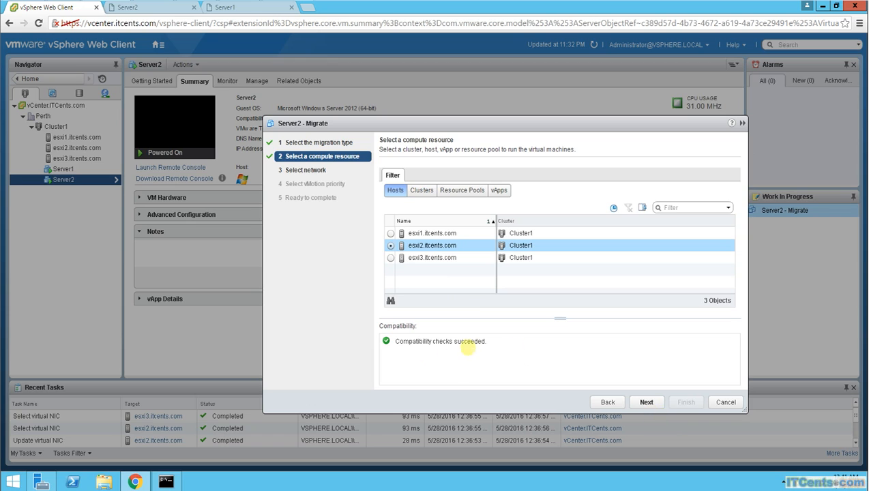
click(653, 406)
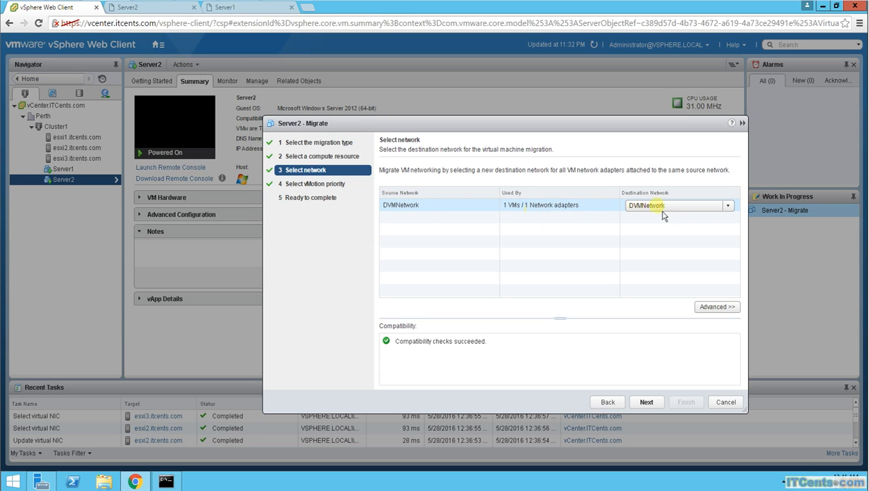
Review the destination network choices and the per-adapter network view of the migration, keeping DVMNetwork as the destination.
click(728, 206)
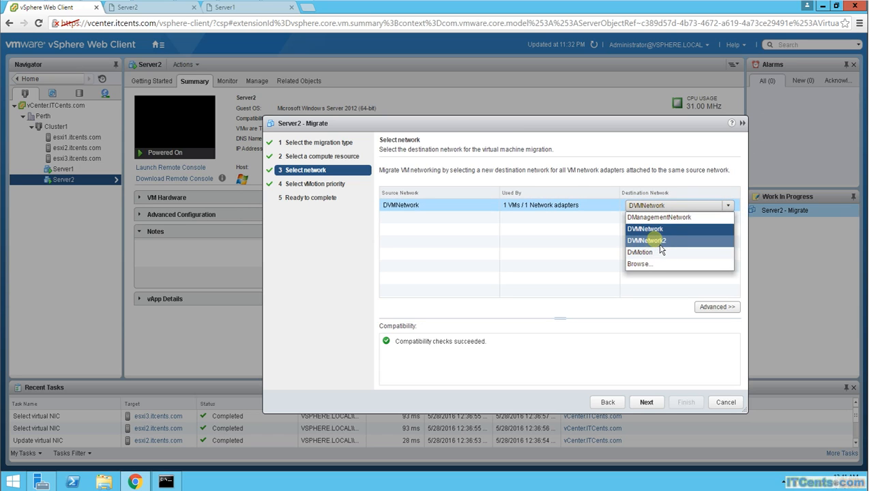
click(607, 157)
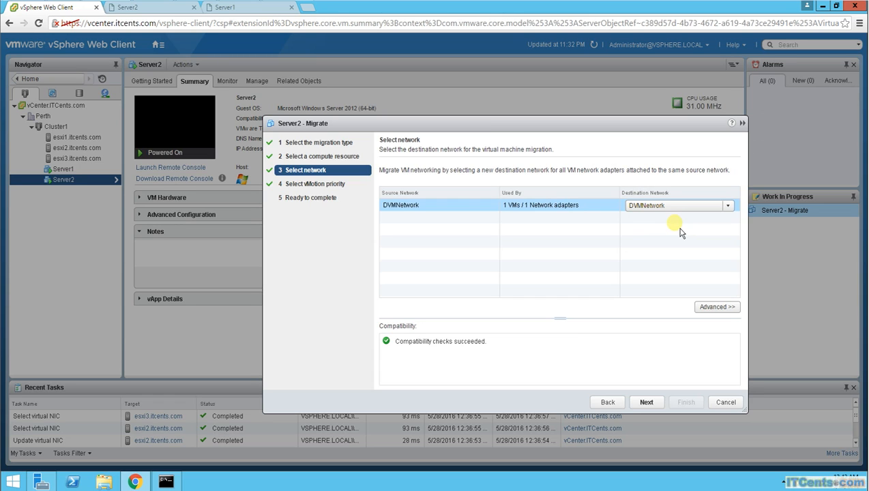
click(648, 403)
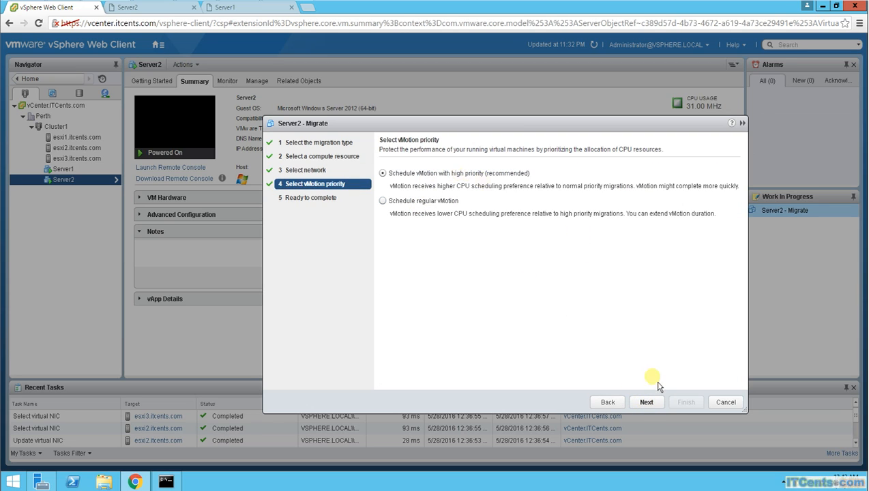
click(607, 402)
click(709, 308)
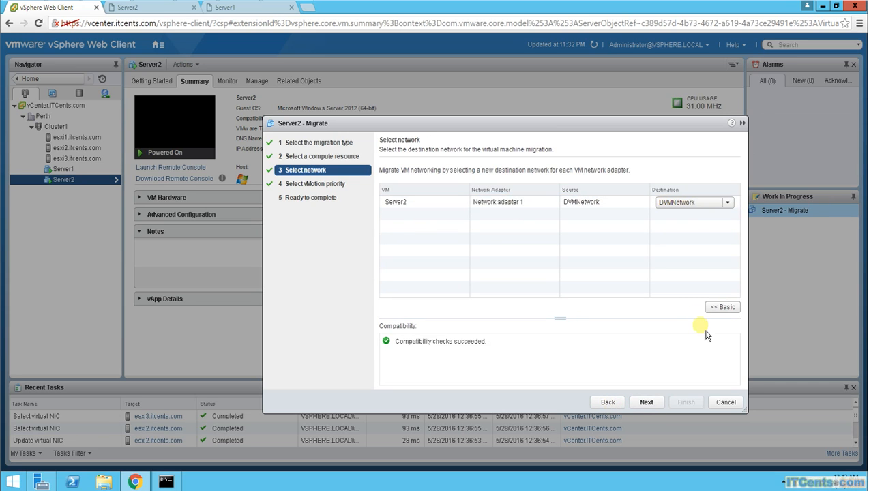
click(723, 308)
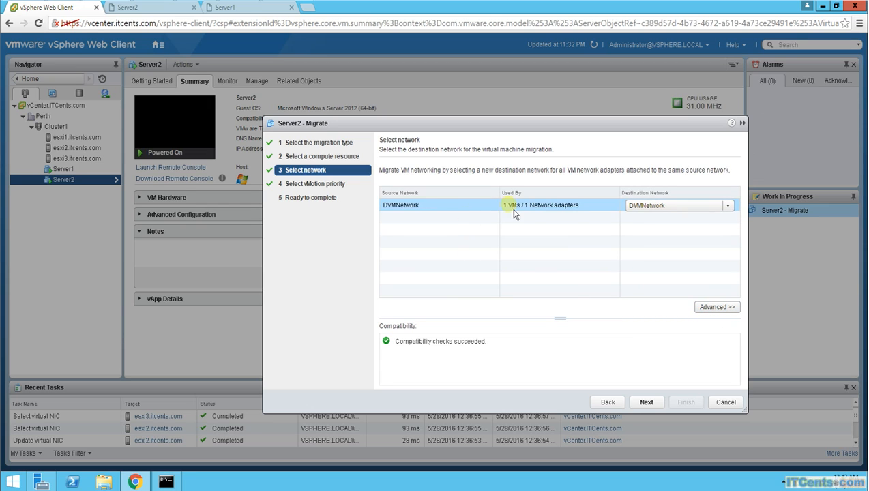
Start Server2's migration with DVMNetwork and high vMotion priority, and show the running ping clear of Server2's host details.
click(646, 402)
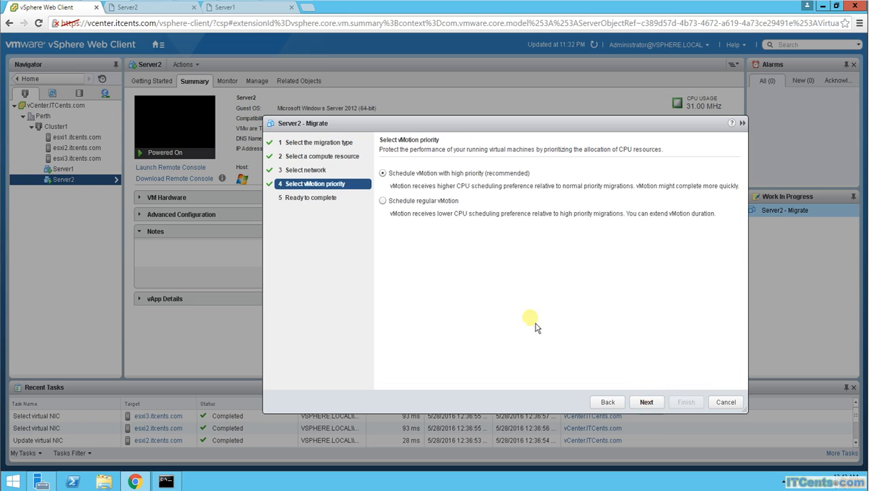
click(652, 408)
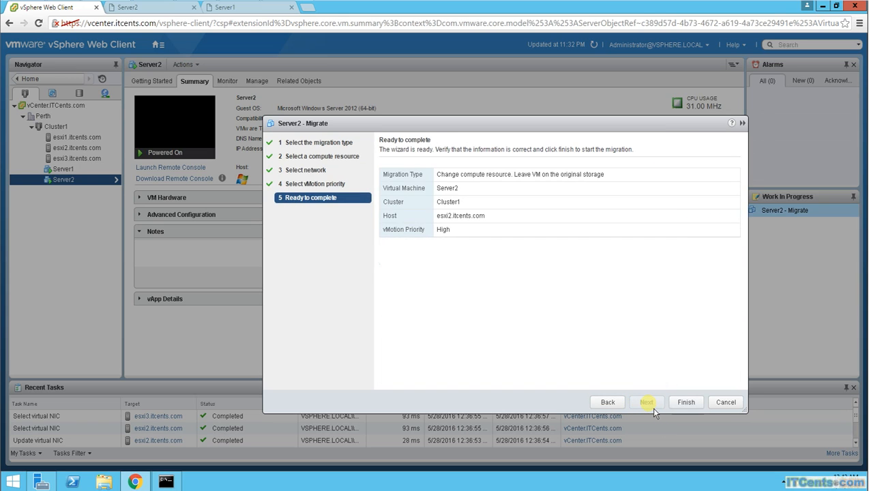
click(685, 408)
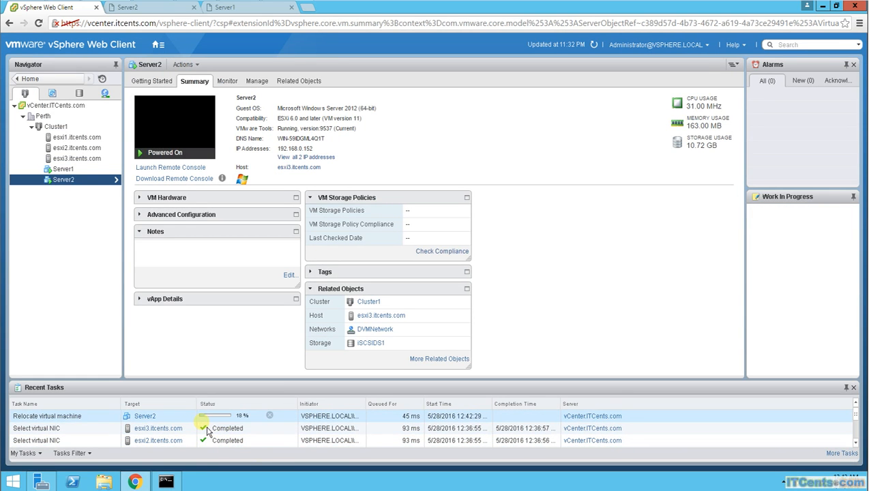
click(170, 484)
drag(407, 260, 485, 98)
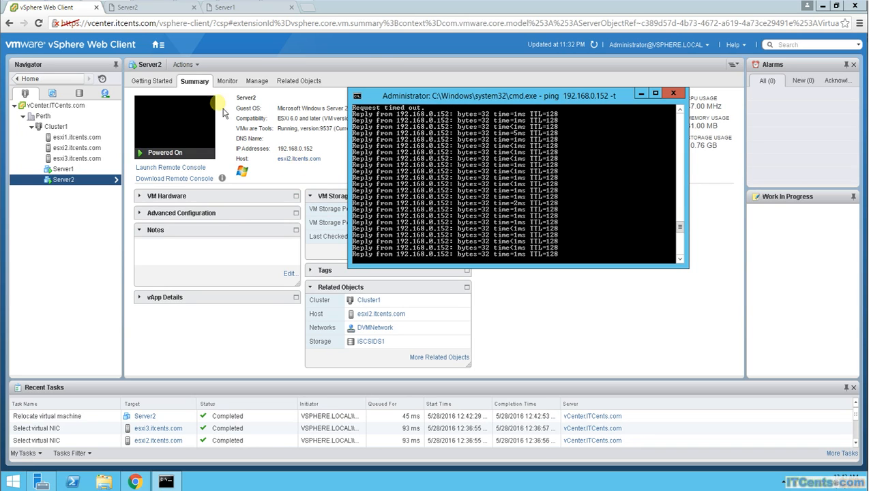
Close the old Server2 console, open a new console for Server2 and check the running ping.
click(145, 12)
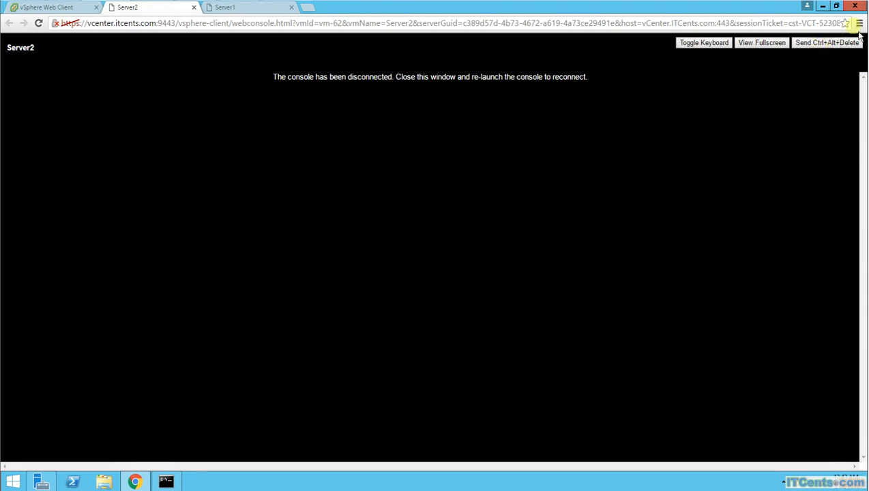
click(195, 7)
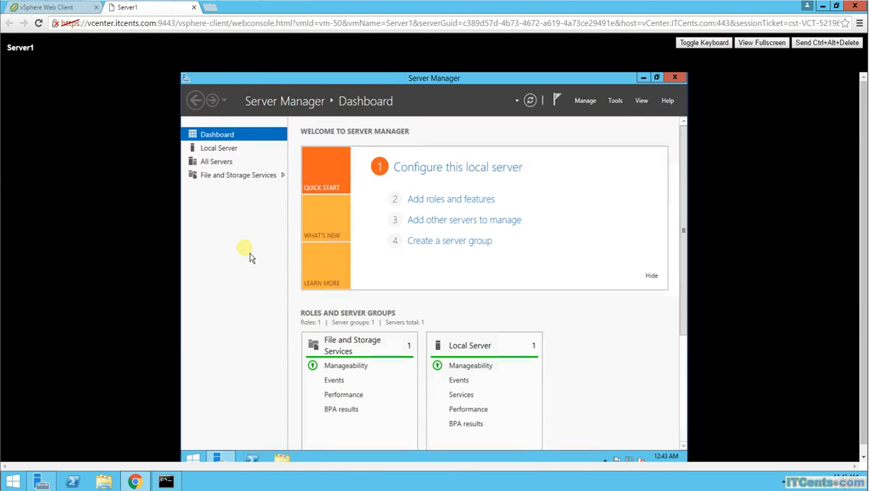
click(64, 9)
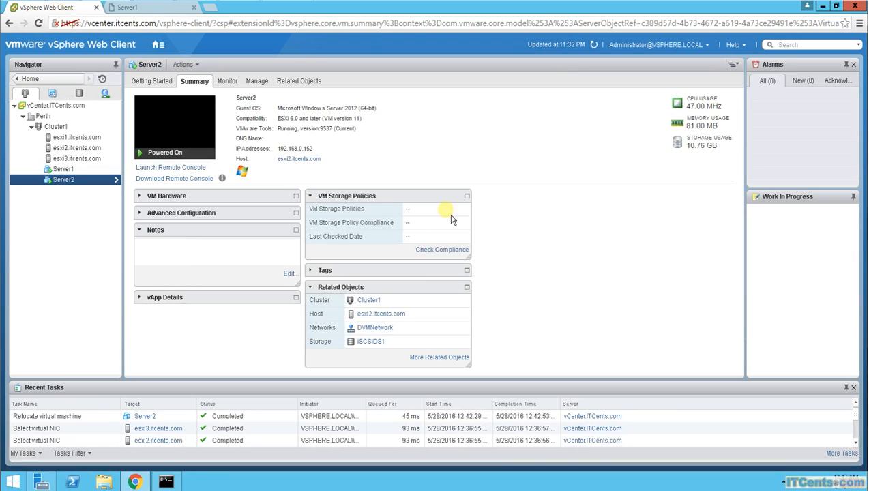
click(178, 485)
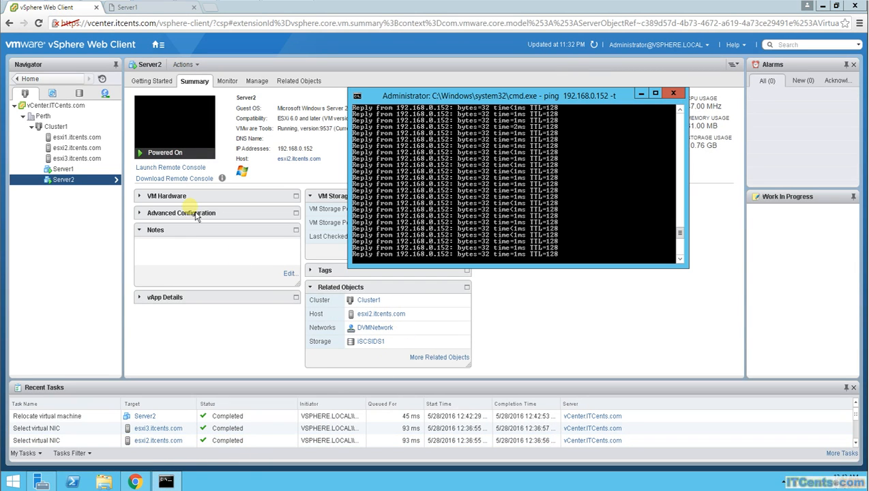
click(72, 179)
right_click(71, 176)
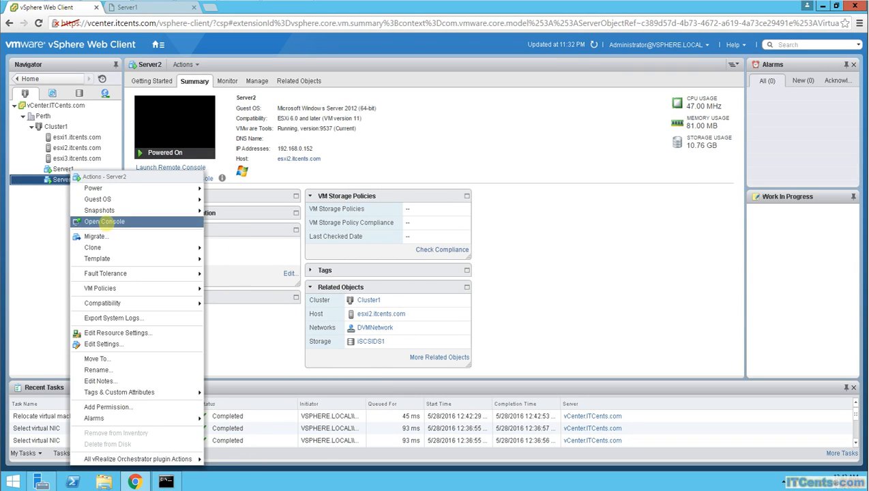
click(104, 222)
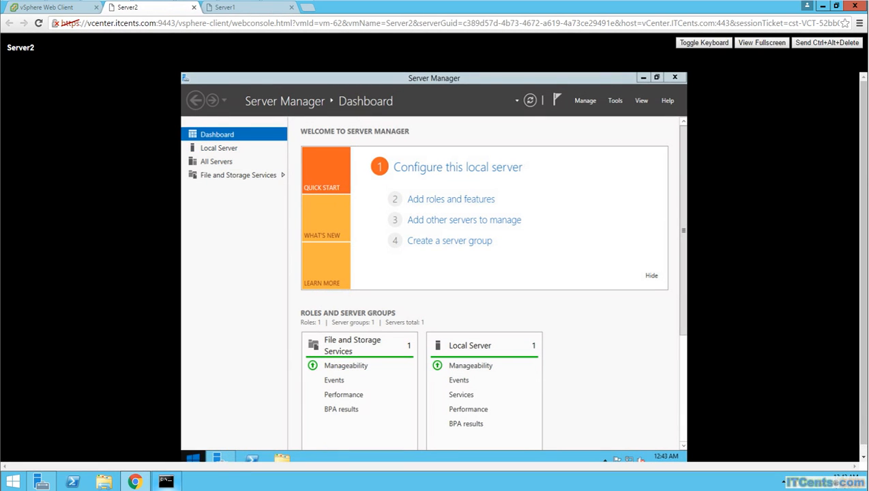
click(165, 482)
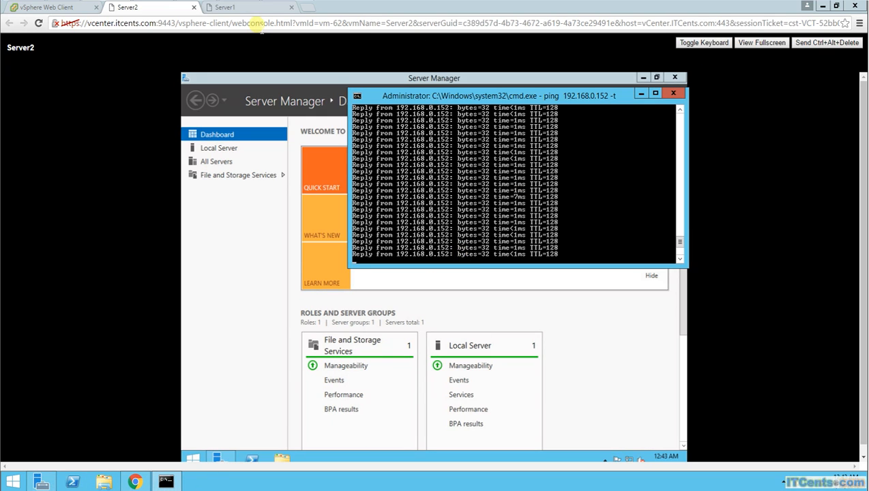
Check which virtual machines run on esxi3.itcents.com and esxi2.itcents.com, and return to the Server2 summary.
click(75, 12)
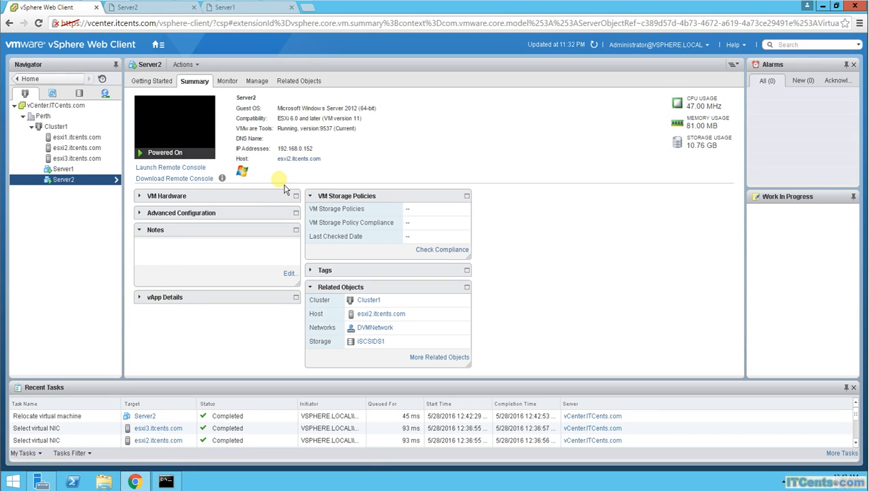
click(62, 159)
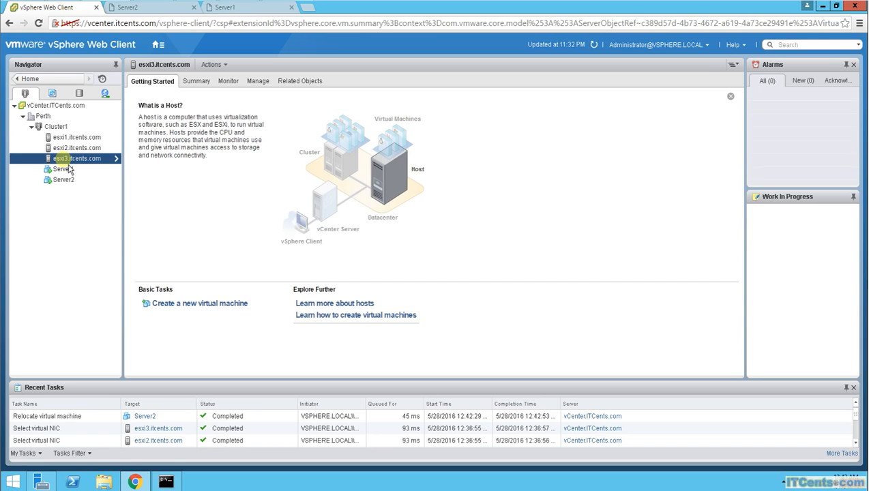
click(196, 89)
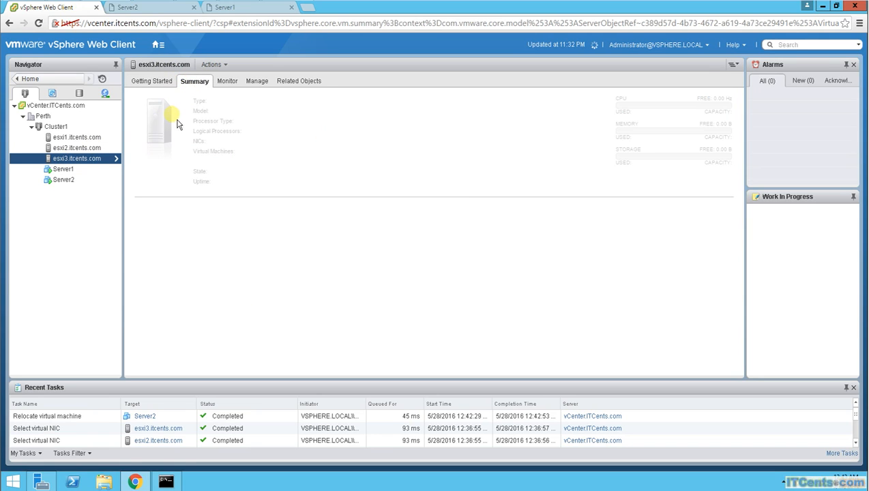
click(304, 84)
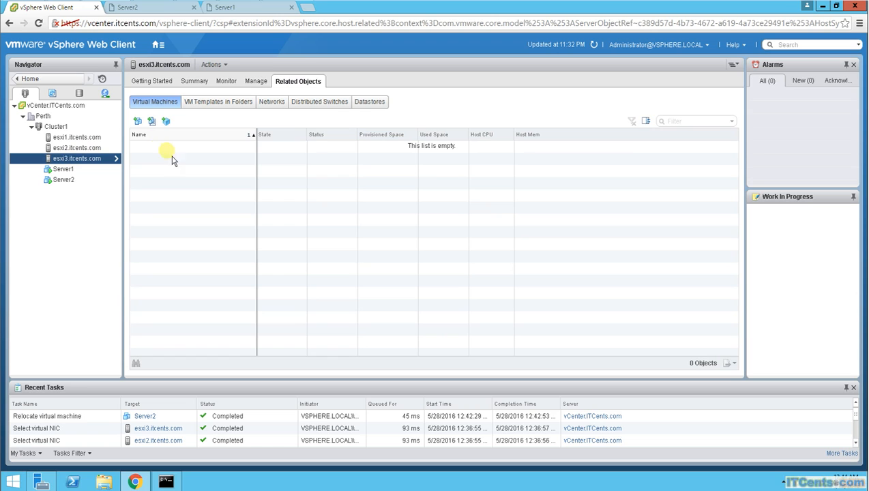
click(76, 148)
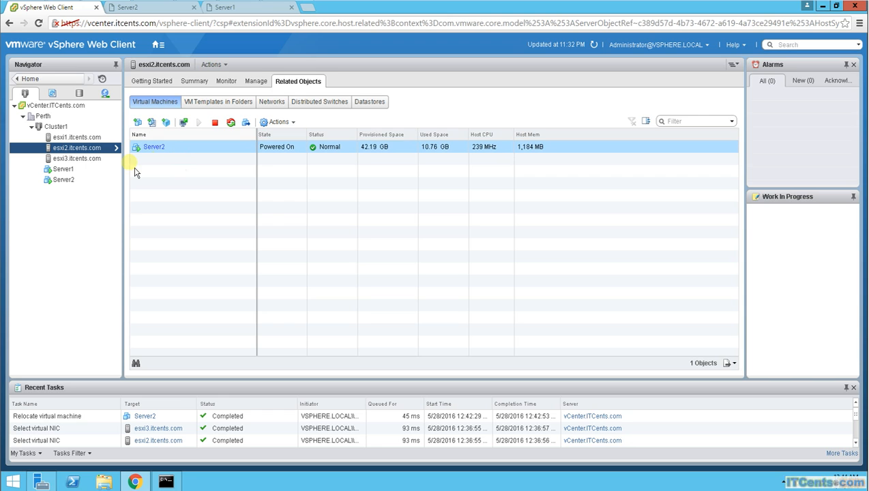
click(74, 180)
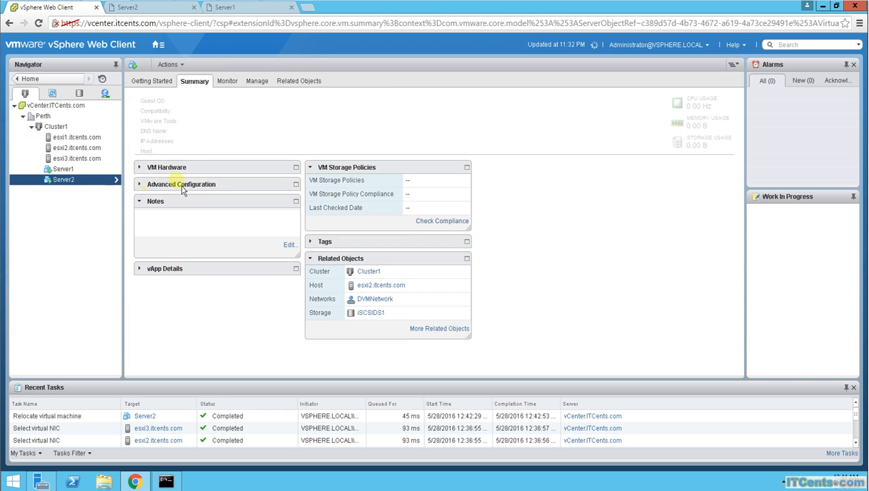